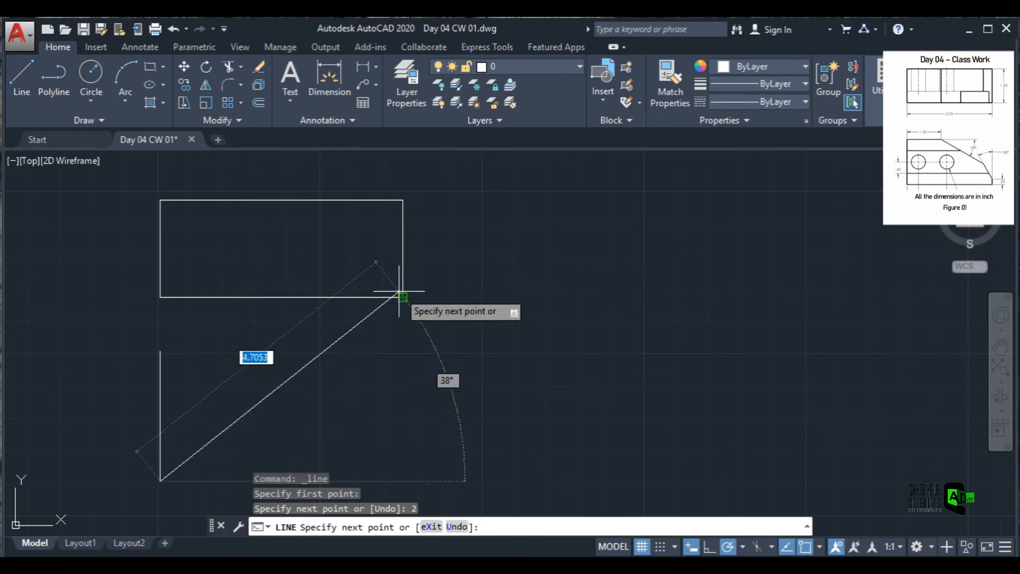
# Complete the lower rectangle by drawing its bottom, right and top edges in line with the upper rectangle's width.
pyautogui.click(402, 481)
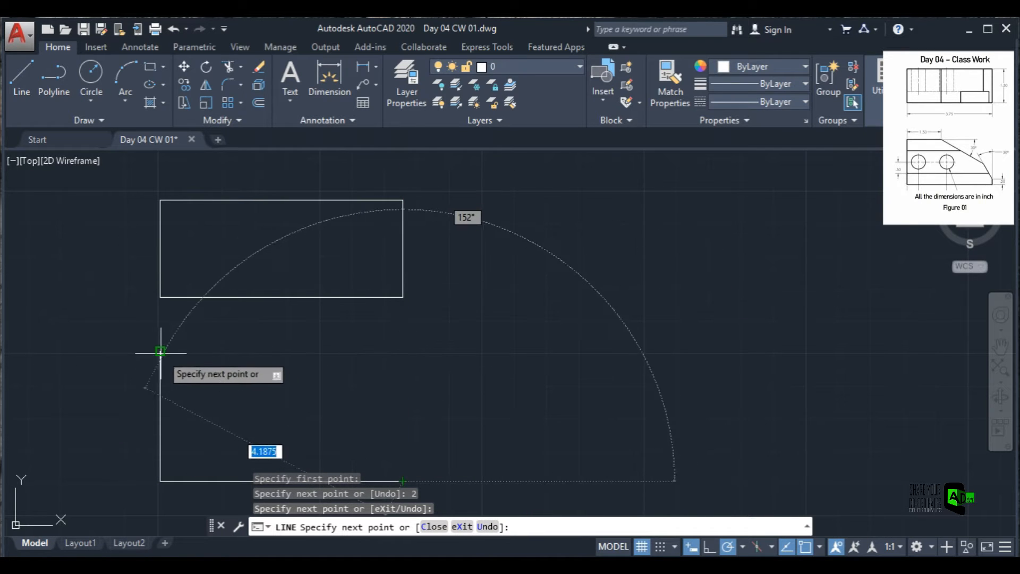
pyautogui.click(403, 351)
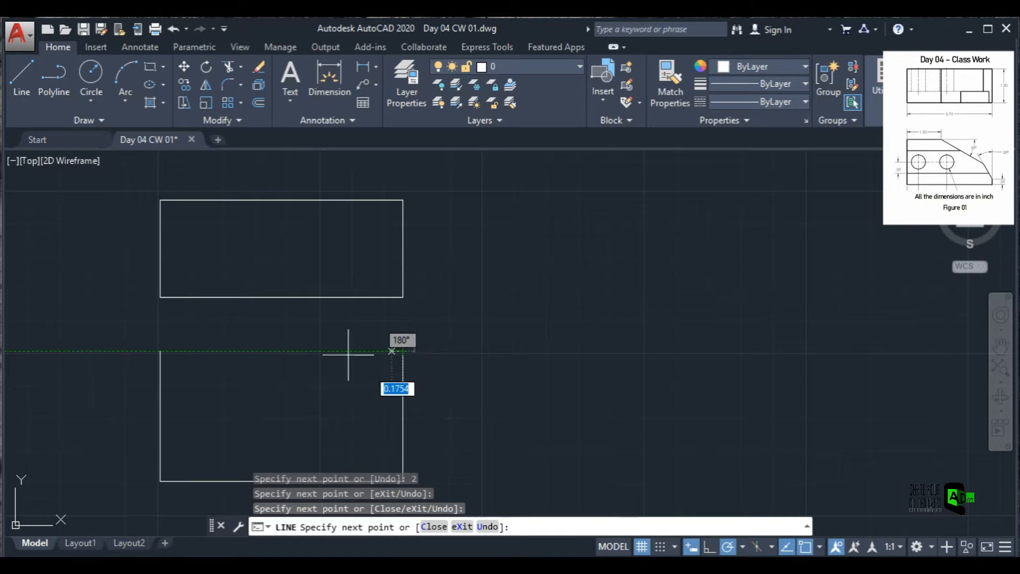
pyautogui.click(160, 351)
pyautogui.rightClick(150, 330)
pyautogui.click(184, 339)
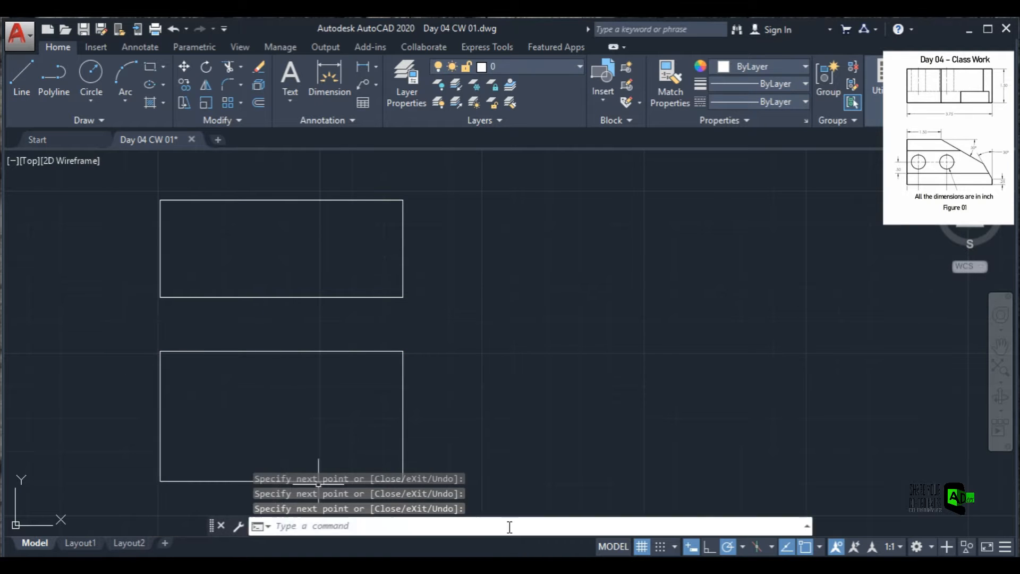
# Draw a line at 120° from a point 0.25 above the lower rectangle's bottom-right corner, extending past its top edge.
pyautogui.press('space')
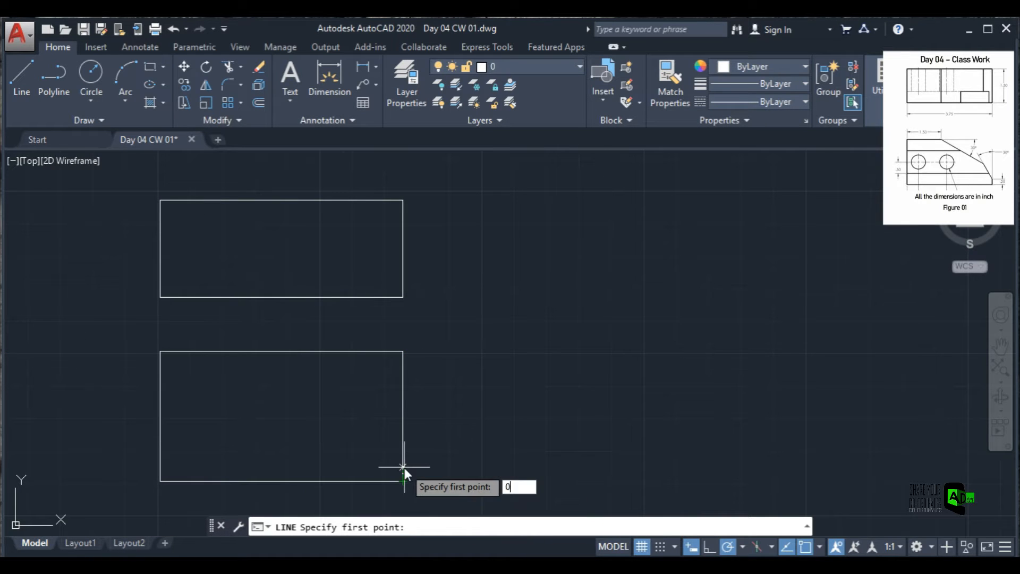
pyautogui.write('0.25')
pyautogui.press('Return')
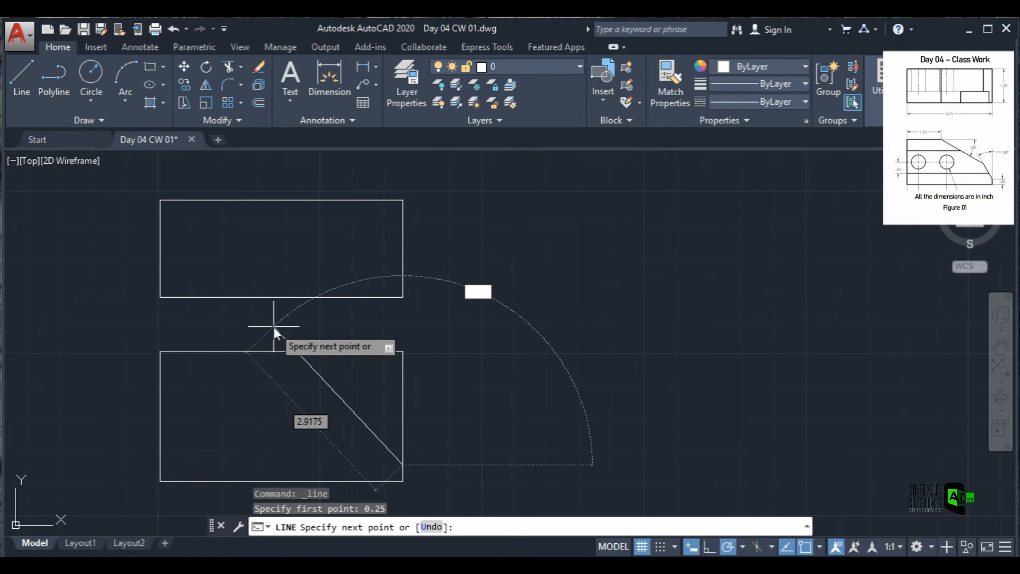
pyautogui.press('Return')
pyautogui.rightClick(463, 302)
pyautogui.click(497, 313)
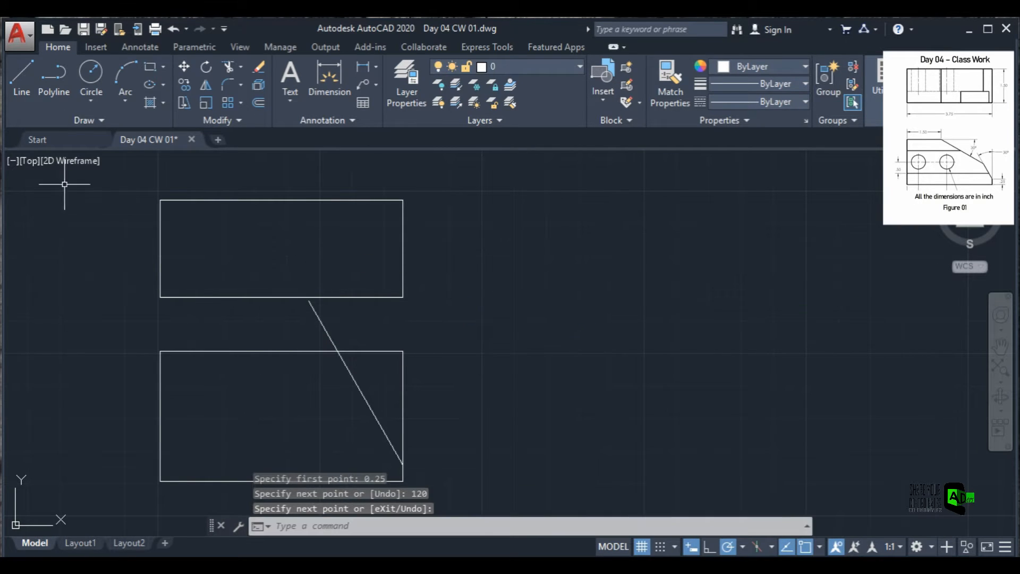
# Draw a downward line at 30° from a point on the lower rectangle's top edge 1.5 from its top-left corner, extending past the right edge.
pyautogui.press('space')
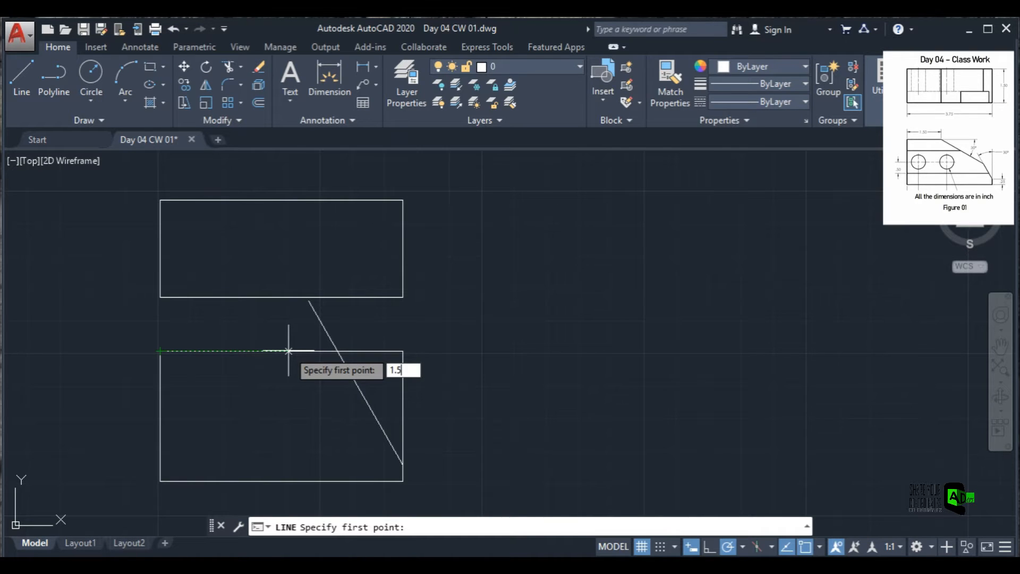
pyautogui.write('1.5')
pyautogui.press('Return')
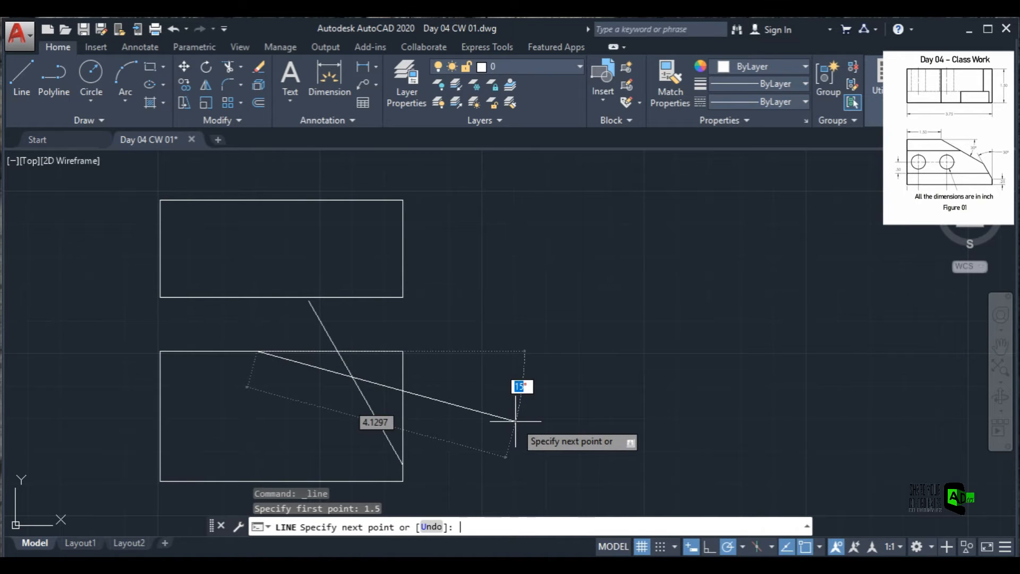
pyautogui.press('Return')
pyautogui.rightClick(531, 212)
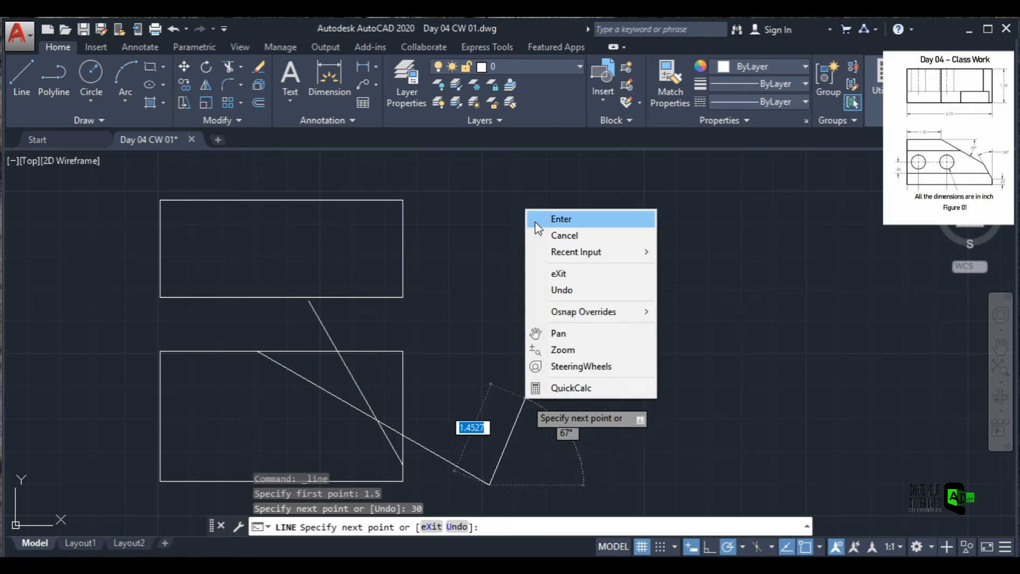
pyautogui.click(545, 221)
# Trim the lower rectangle's top-right corner and the overshooting parts of the sloped lines to form the chamfered outline.
pyautogui.click(228, 68)
pyautogui.click(326, 328)
pyautogui.click(383, 328)
pyautogui.click(228, 68)
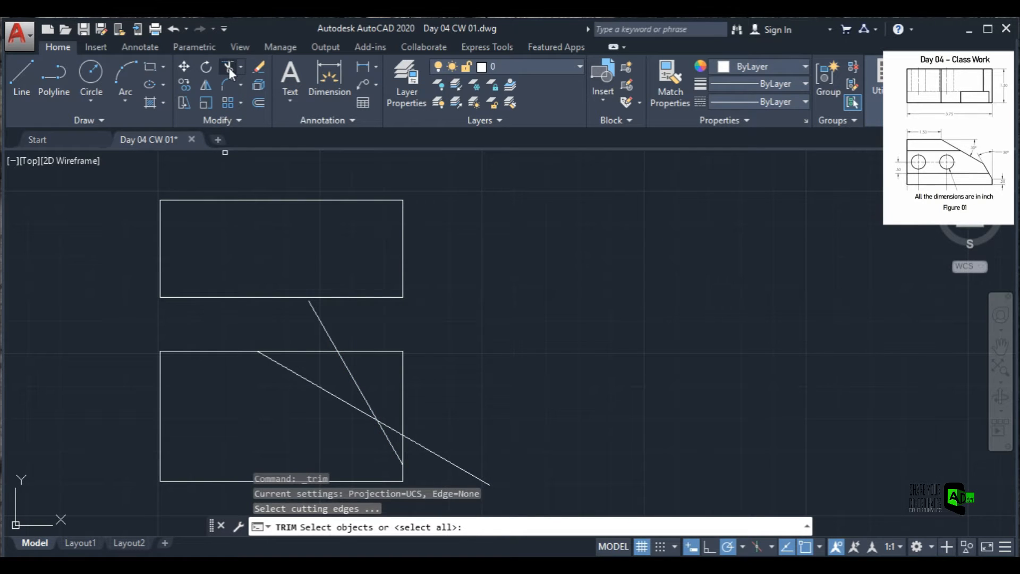
pyautogui.press('Return')
pyautogui.click(321, 325)
pyautogui.click(349, 369)
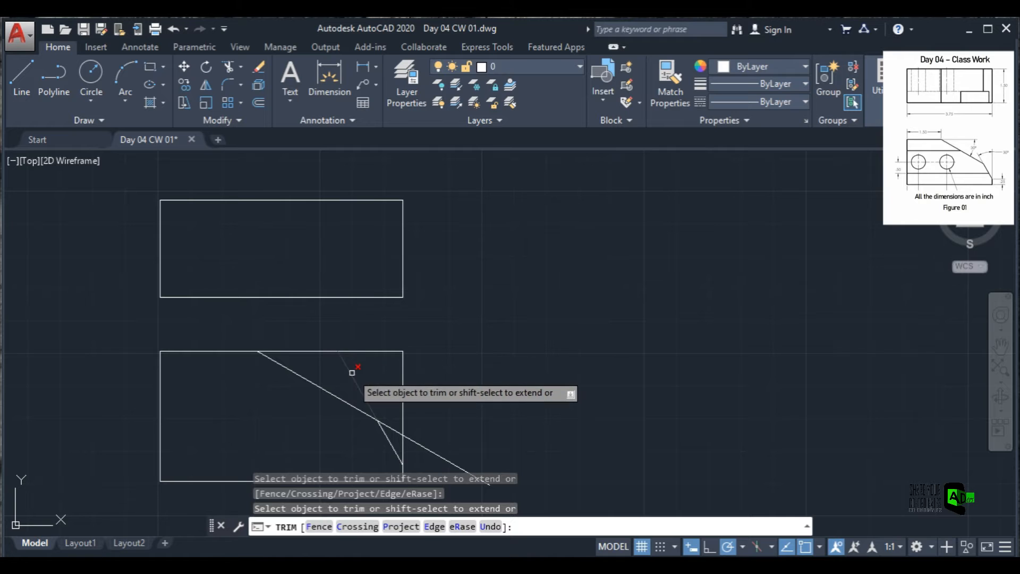
pyautogui.click(368, 352)
pyautogui.click(404, 378)
pyautogui.click(398, 431)
pyautogui.click(401, 447)
pyautogui.rightClick(415, 408)
pyautogui.click(448, 175)
# Erase the leftover sloped segment outside the lower outline and save the drawing.
pyautogui.click(462, 420)
pyautogui.click(435, 454)
pyautogui.click(434, 454)
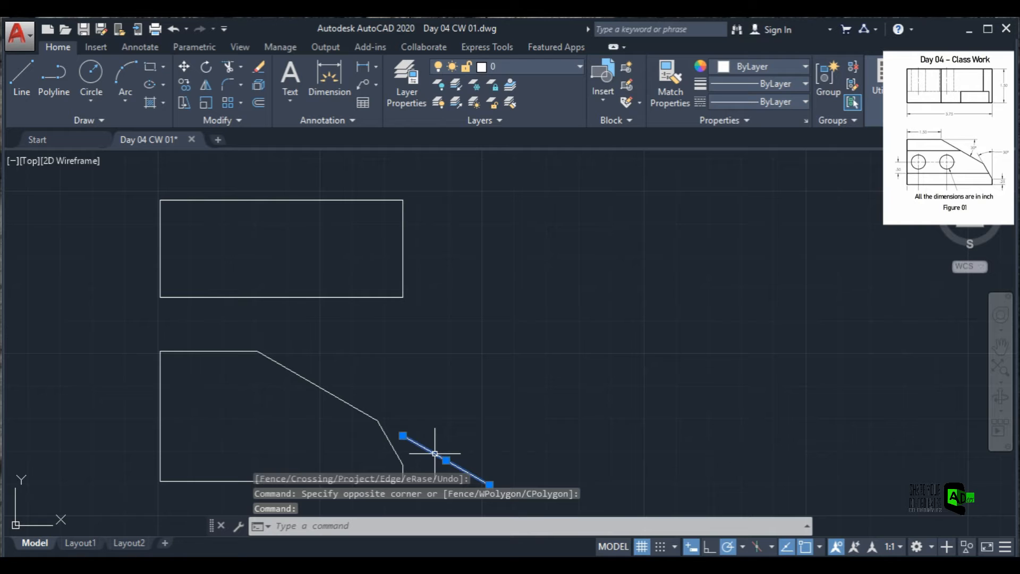
pyautogui.press('Delete')
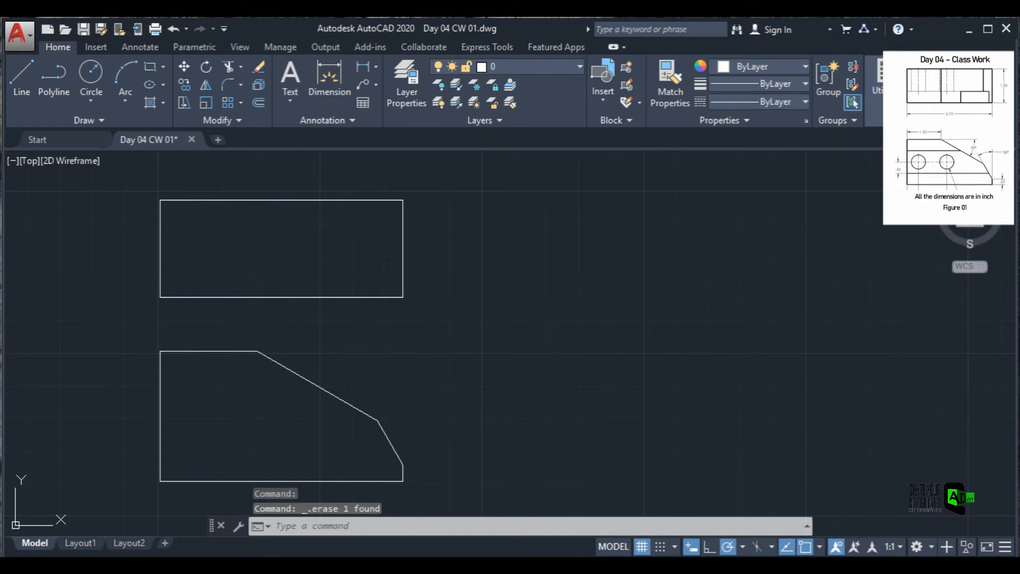
pyautogui.hotkey('ctrl', 's')
# Draw a horizontal line from the left edge, 0.5 below the top-left corner, to the sloped edge of the lower view.
pyautogui.click(18, 79)
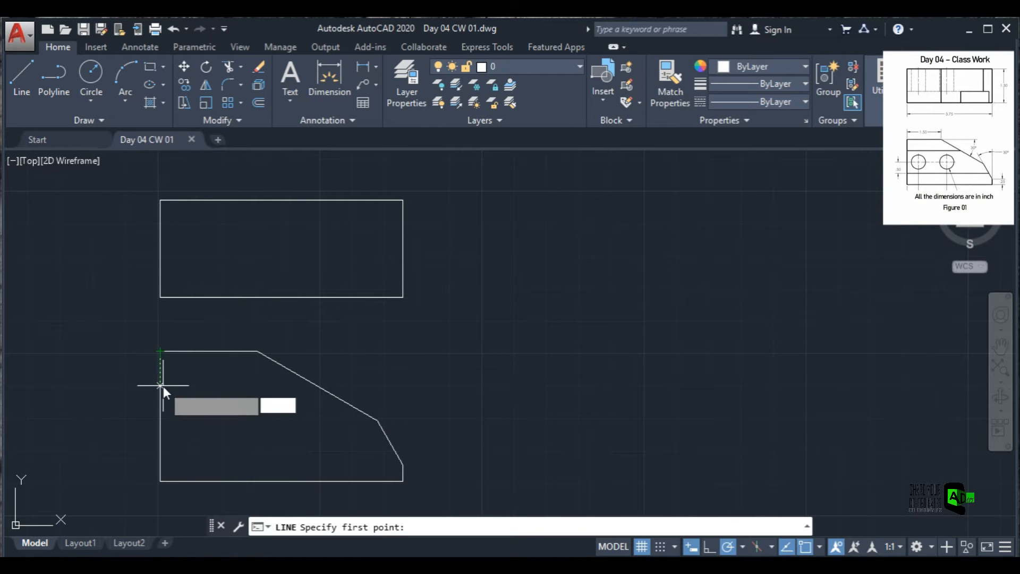
pyautogui.press('Return')
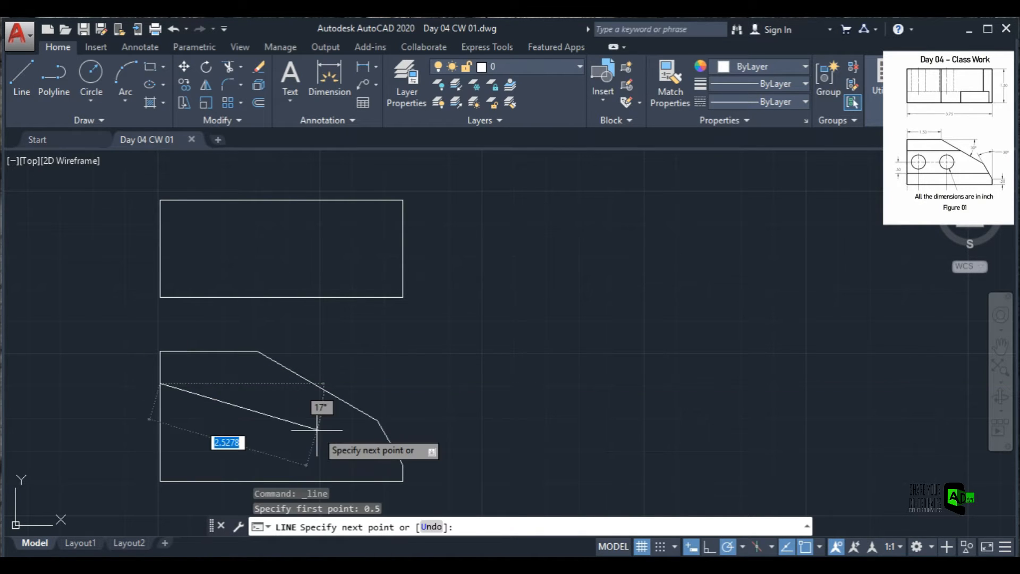
pyautogui.click(312, 382)
pyautogui.rightClick(332, 354)
pyautogui.click(368, 365)
# Draw a horizontal line from the left edge, 0.5 above the bottom-left corner, to the steep sloped edge of the lower view.
pyautogui.press('Return')
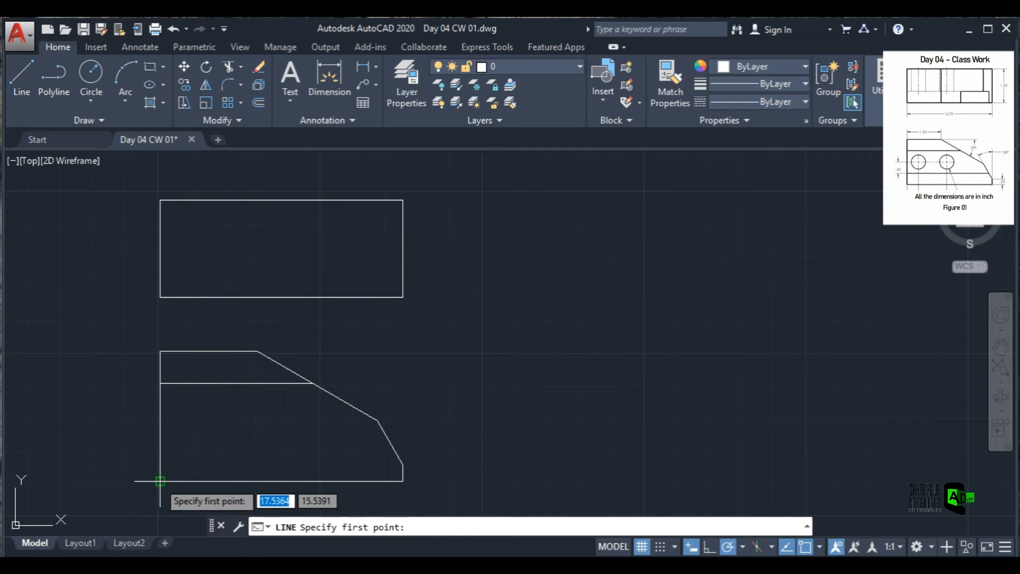
pyautogui.press('Return')
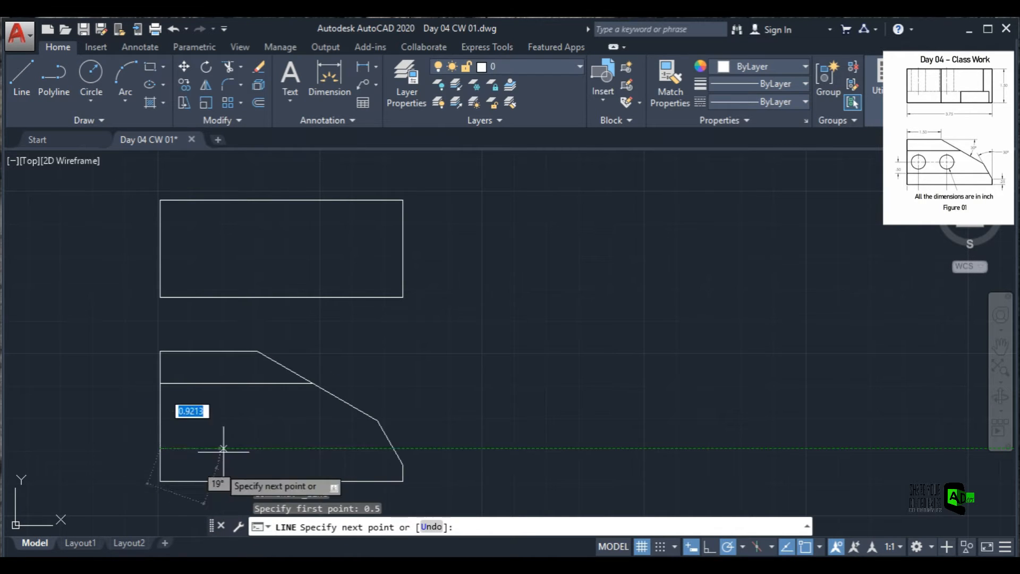
pyautogui.rightClick(454, 389)
pyautogui.click(508, 217)
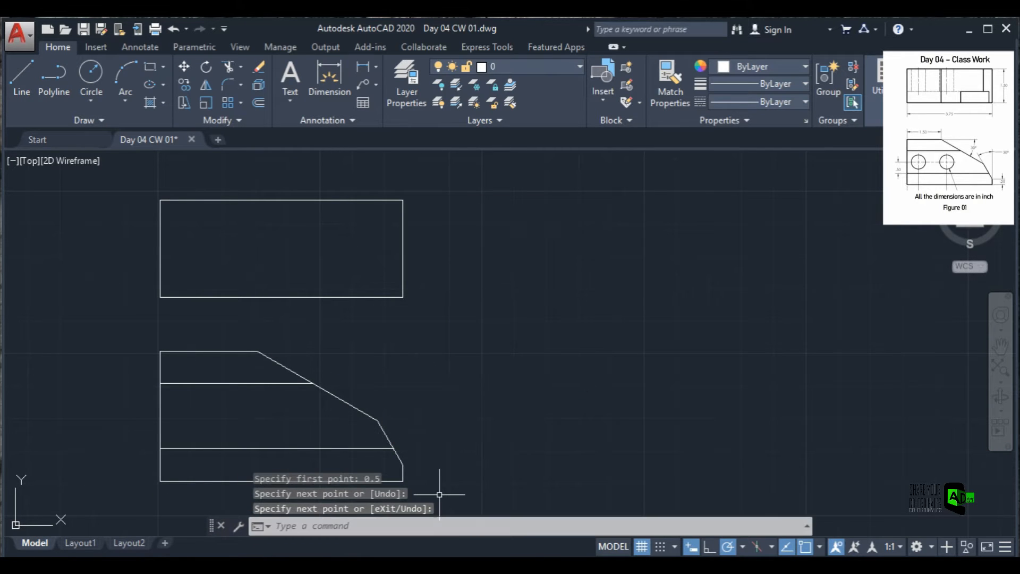
# Draw a horizontal guide line from the left edge, 1 above the bottom-left corner, to the sloped edge of the lower view.
pyautogui.click(31, 74)
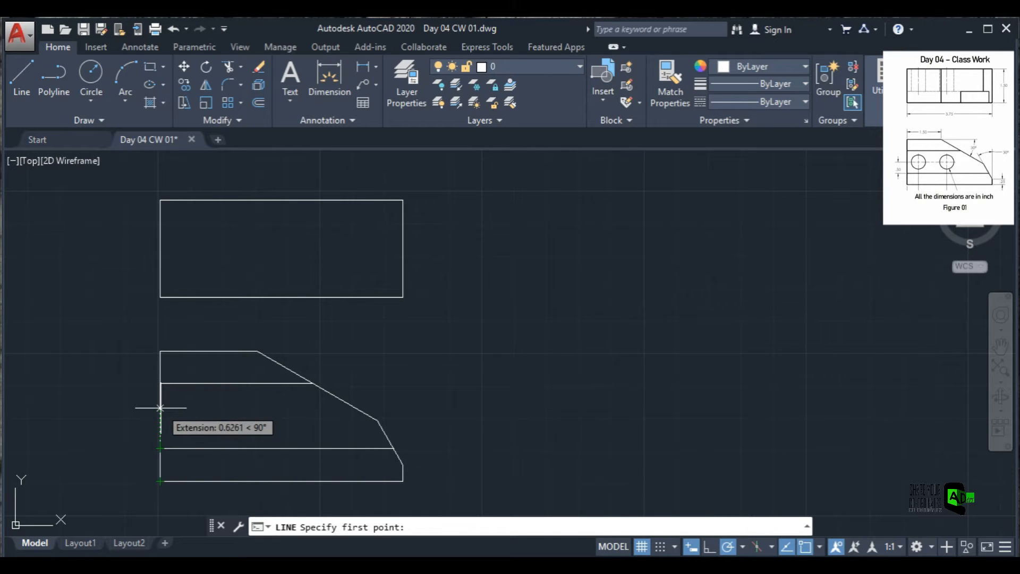
pyautogui.press('Return')
pyautogui.doubleClick(18, 85)
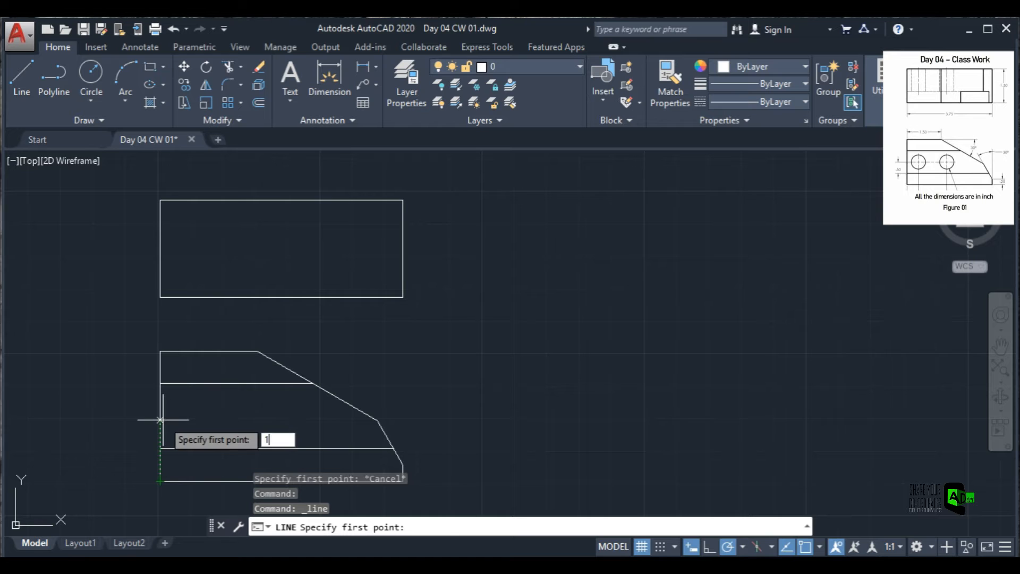
pyautogui.write('1')
pyautogui.press('Return')
pyautogui.click(370, 416)
pyautogui.rightClick(398, 356)
pyautogui.click(430, 368)
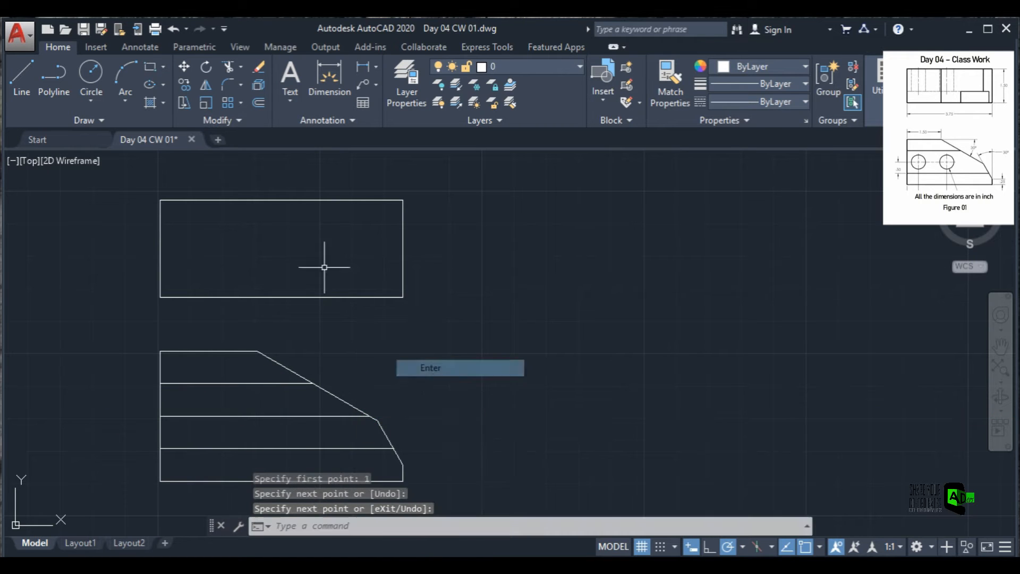
# Draw a 0.625 diameter circle centred on the middle guide line, 0.5 from the left edge.
pyautogui.click(89, 82)
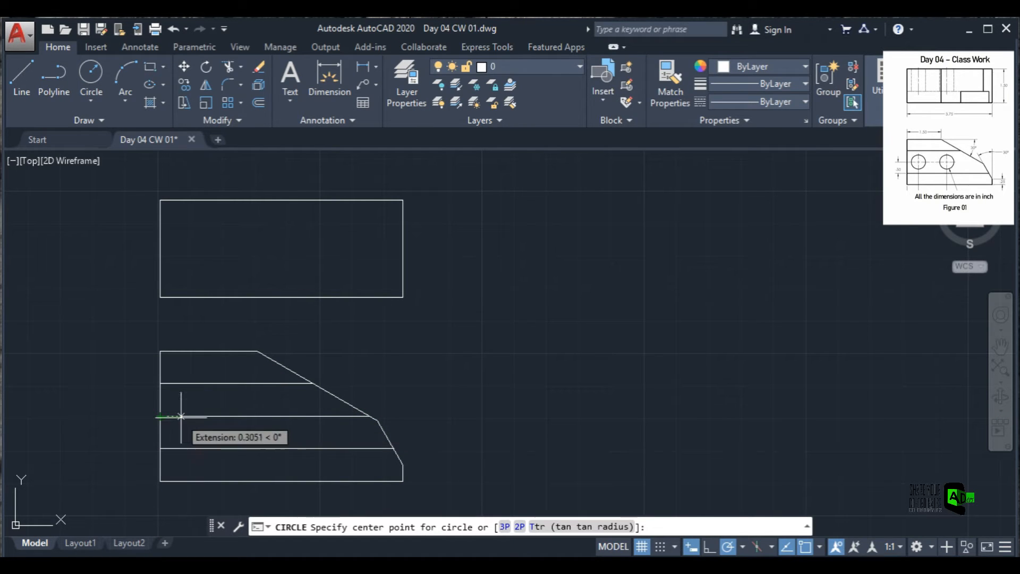
pyautogui.write('0.5')
pyautogui.press('Return')
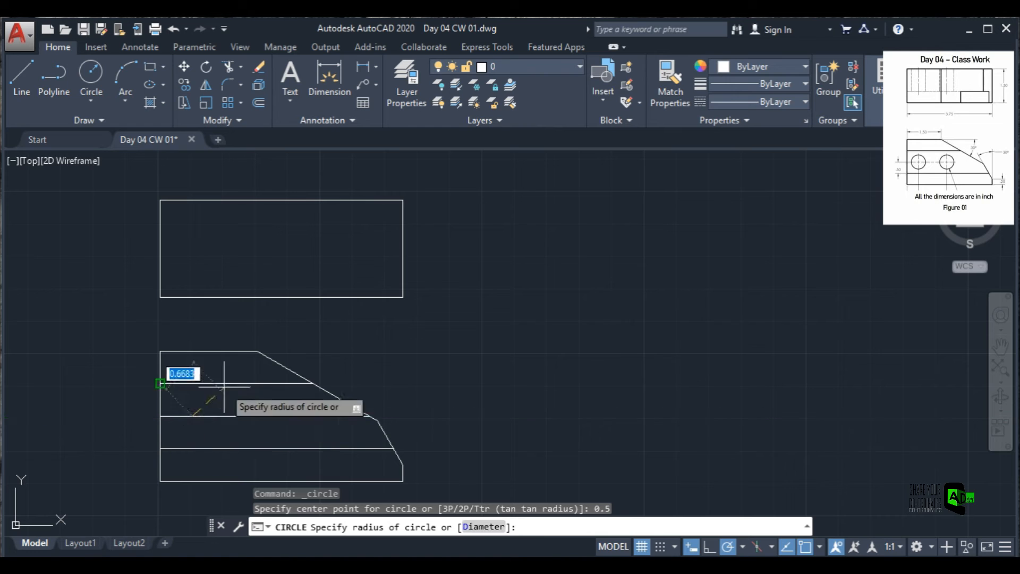
pyautogui.write('d')
pyautogui.press('Return')
pyautogui.write('0.62')
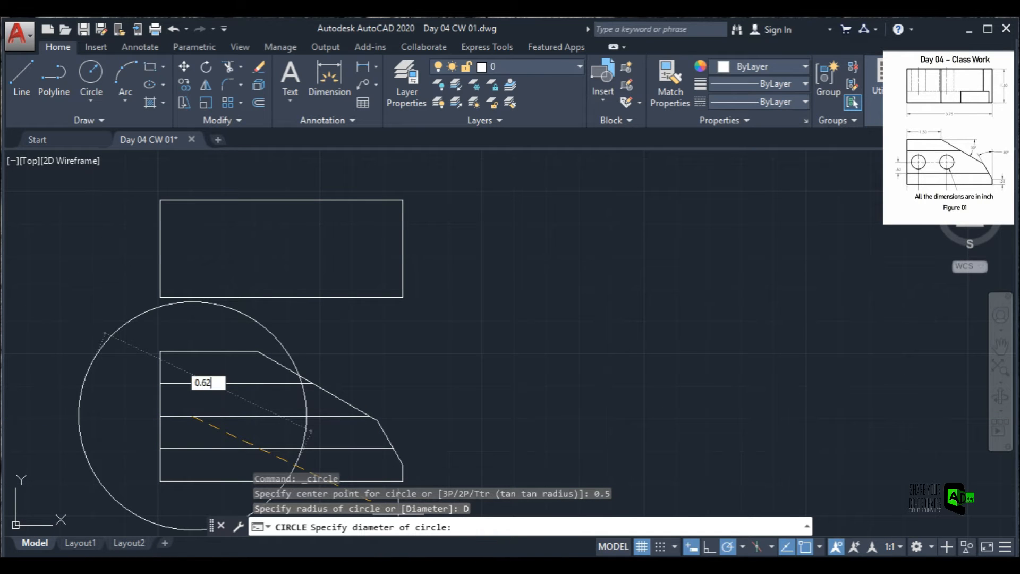
pyautogui.write('5')
pyautogui.press('Return')
# Try a second circle with radius 0.625 centred on the guide line 1.75 from the left edge, and undo it.
pyautogui.press('Return')
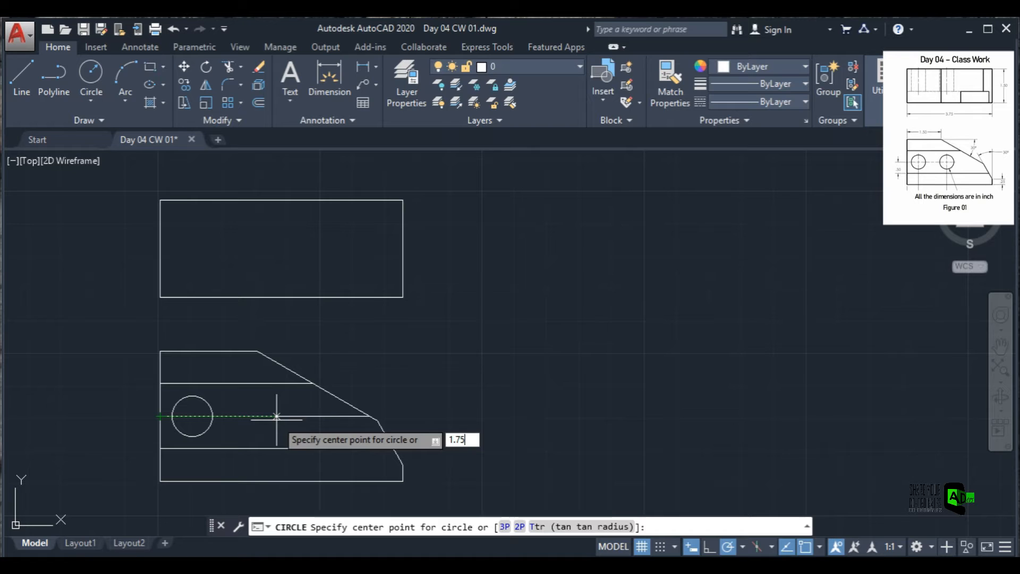
pyautogui.press('Return')
pyautogui.write('0')
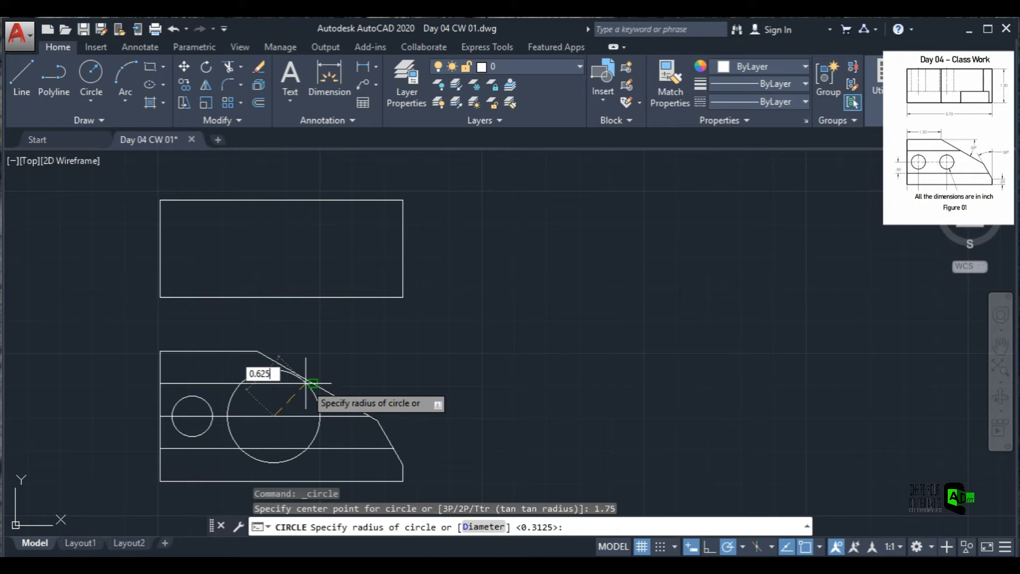
pyautogui.write('.625')
pyautogui.press('Return')
pyautogui.click(170, 31)
# Draw a 0.625 diameter circle centred on the guide line 1.775 from the left edge, and erase the guide line.
pyautogui.click(95, 80)
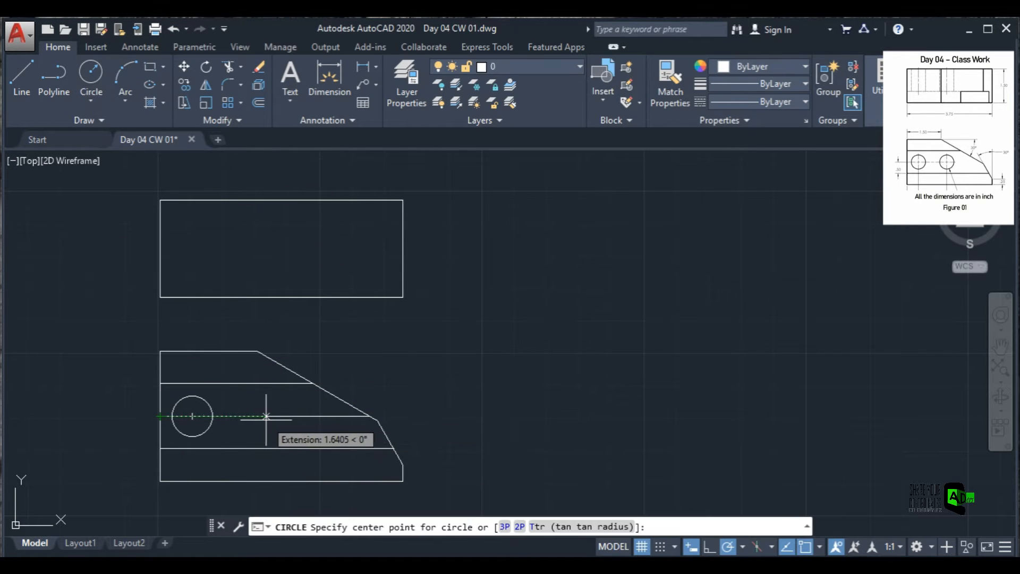
pyautogui.write('1.7')
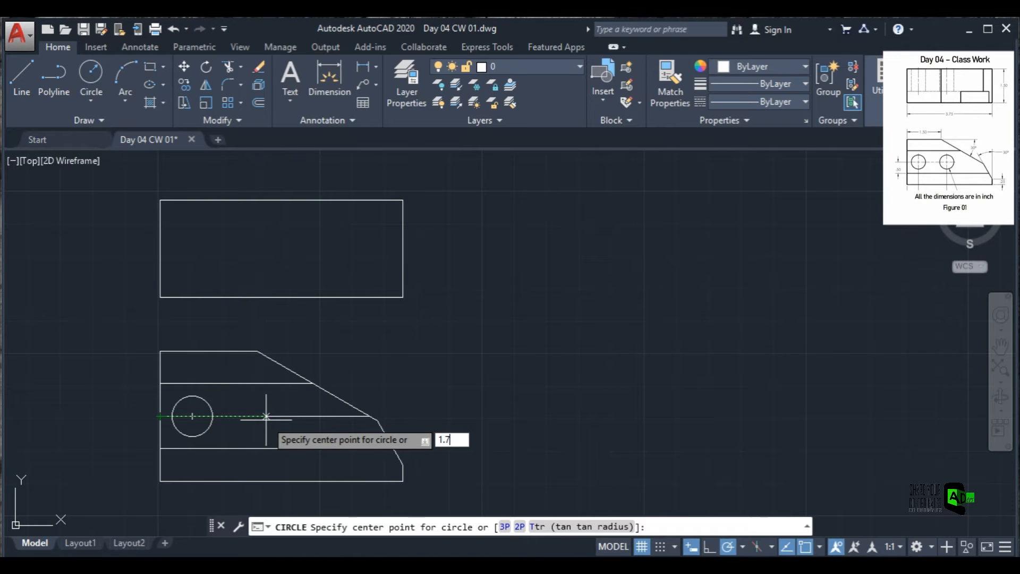
pyautogui.write('75')
pyautogui.press('Return')
pyautogui.write('d')
pyautogui.press('Return')
pyautogui.write('0.625')
pyautogui.press('Return')
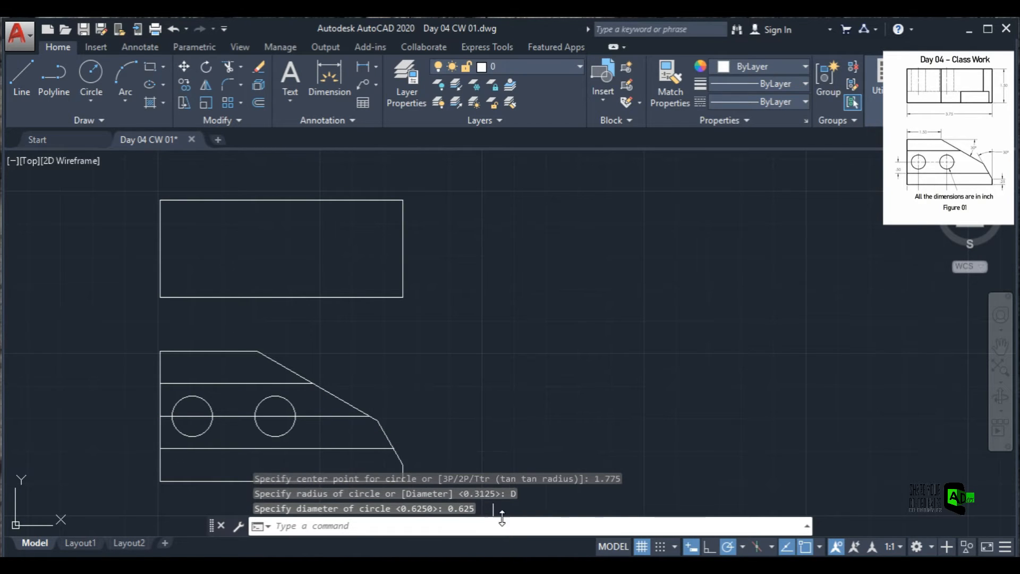
pyautogui.click(334, 416)
pyautogui.press('Delete')
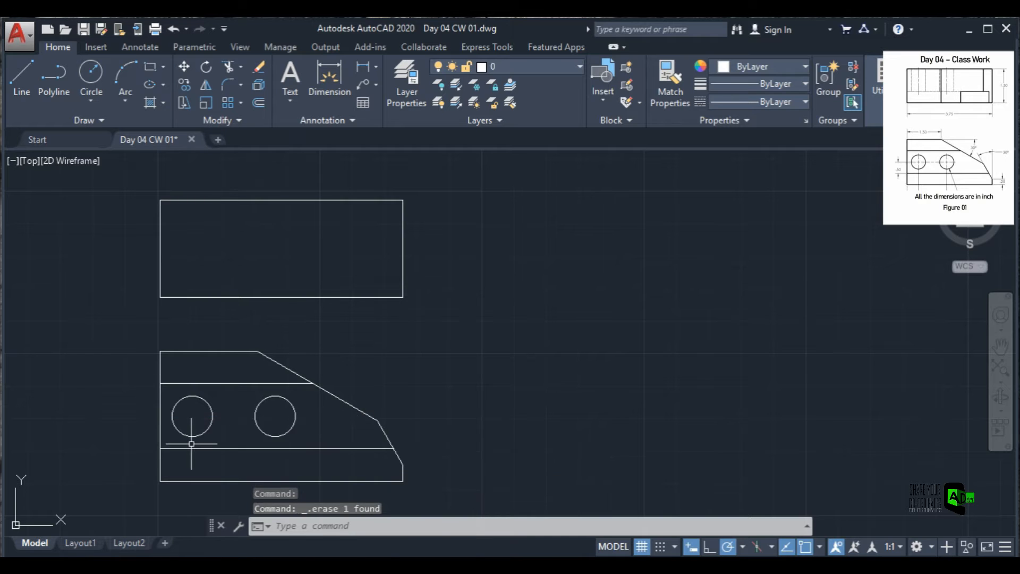
# Load the CENTER linetype from acad.lin into the drawing.
pyautogui.scroll(4, 191, 443)
pyautogui.click(787, 102)
pyautogui.click(768, 173)
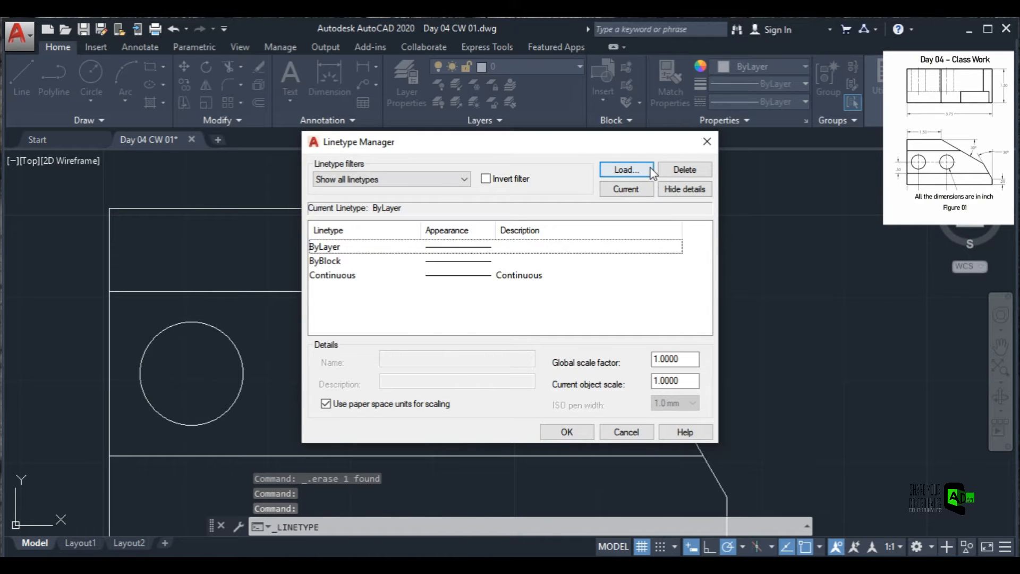
pyautogui.click(627, 170)
pyautogui.scroll(-10, 425, 329)
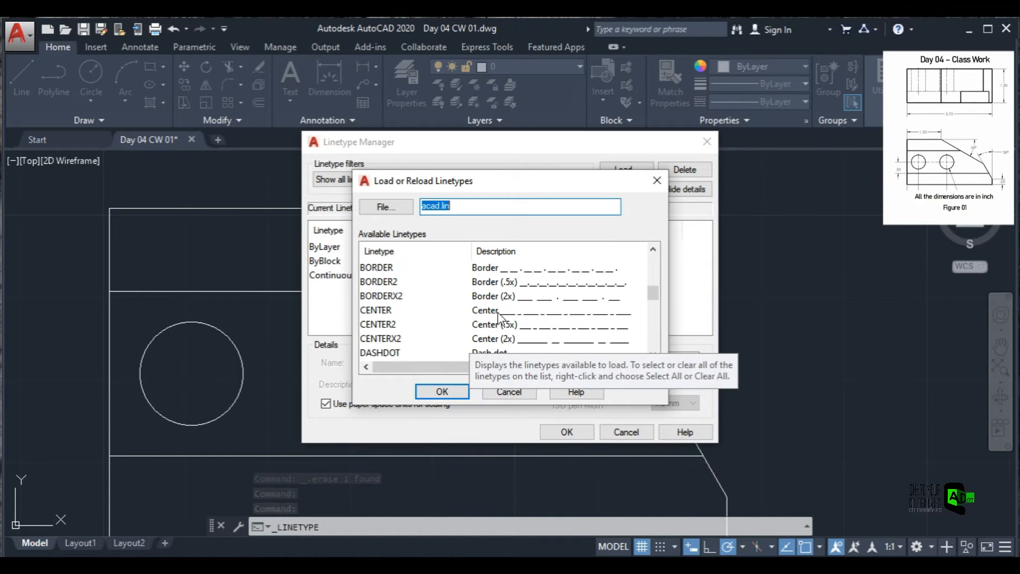
pyautogui.click(376, 309)
pyautogui.click(450, 395)
# Load the HIDDEN linetype from acad.lin and accept the linetype settings.
pyautogui.click(626, 170)
pyautogui.scroll(-10, 539, 340)
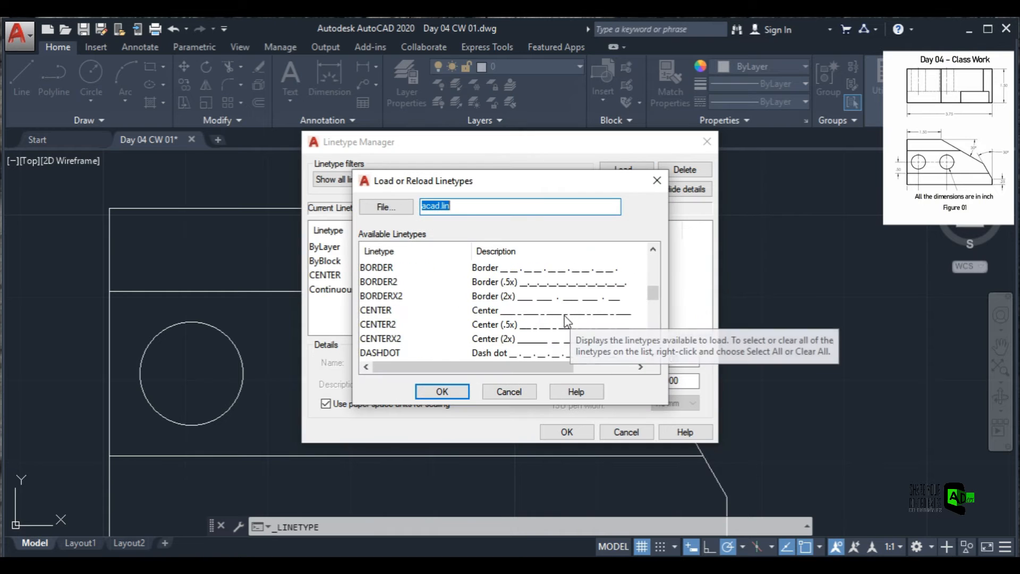
pyautogui.scroll(-1, 503, 351)
pyautogui.click(377, 310)
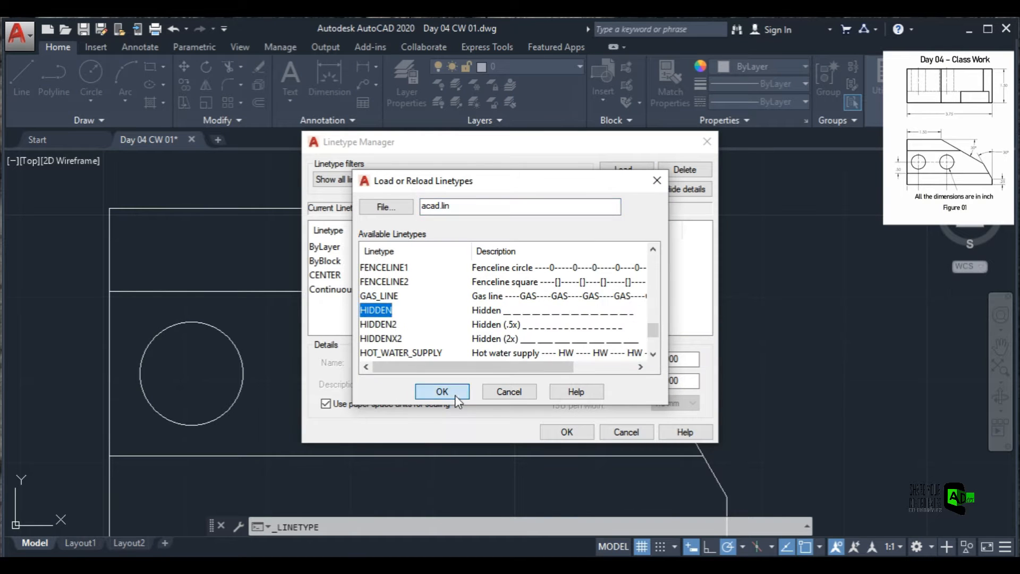
pyautogui.click(454, 394)
pyautogui.click(591, 430)
# Try a vertical line from the left circle's centre to above the front view, using the ByLayer linetype.
pyautogui.click(22, 80)
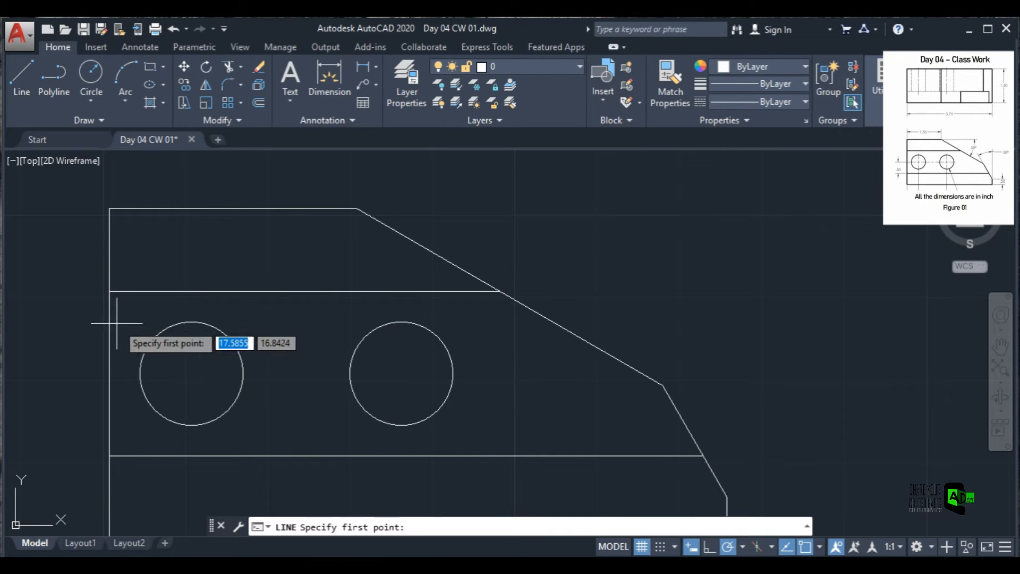
pyautogui.click(192, 373)
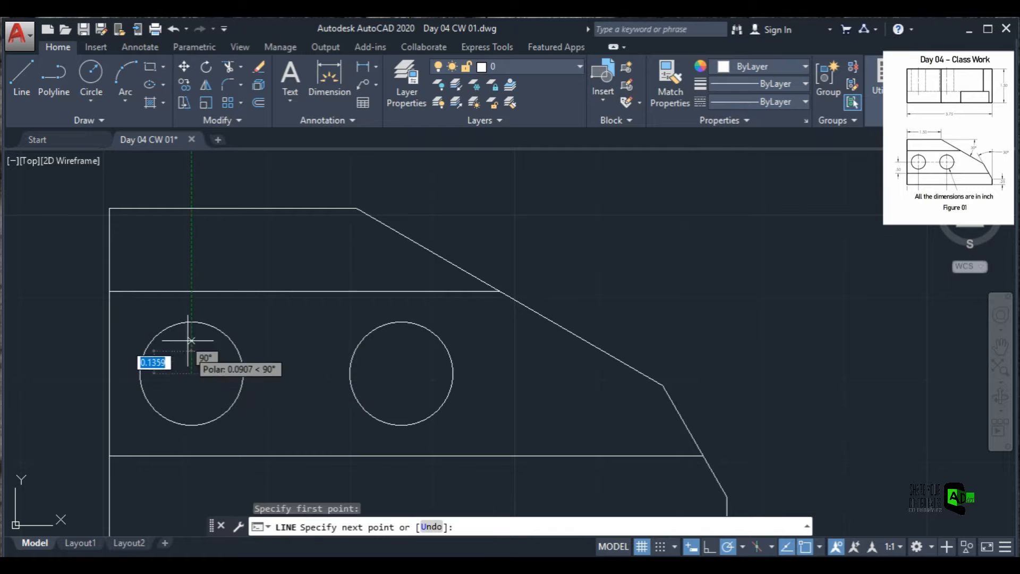
pyautogui.rightClick(240, 248)
pyautogui.click(240, 257)
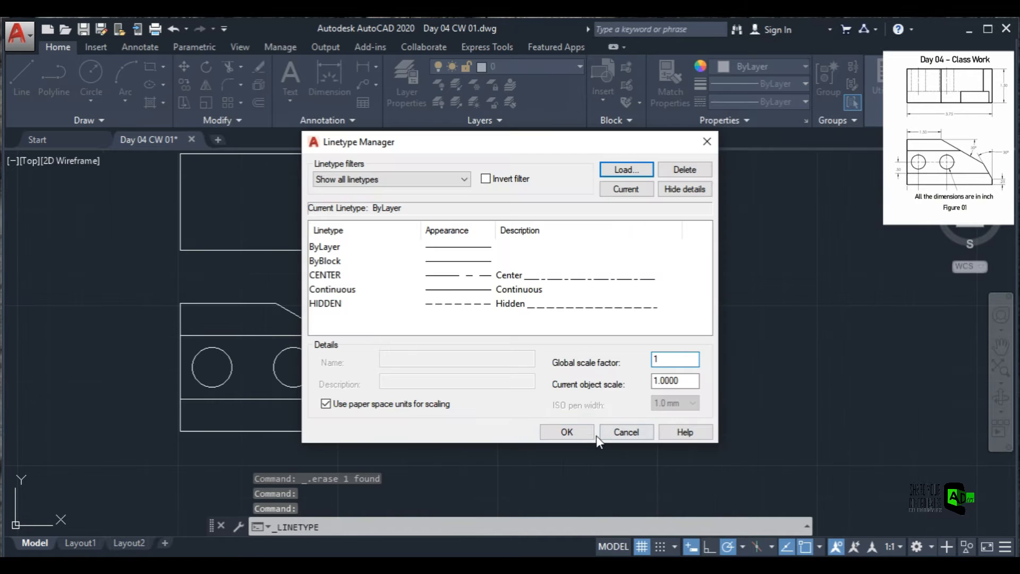
# Set the global linetype scale to 1 and draw a vertical CENTER line through the left circle, extending beyond the front view at both ends.
pyautogui.click(596, 435)
pyautogui.click(779, 112)
pyautogui.click(21, 77)
pyautogui.click(211, 366)
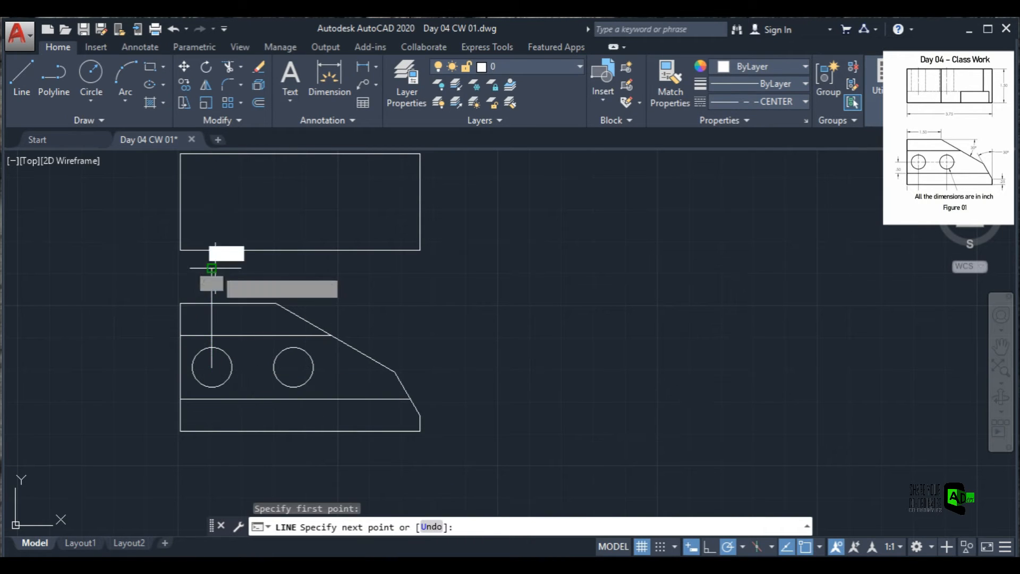
pyautogui.click(212, 270)
pyautogui.rightClick(245, 276)
pyautogui.click(264, 282)
pyautogui.click(212, 275)
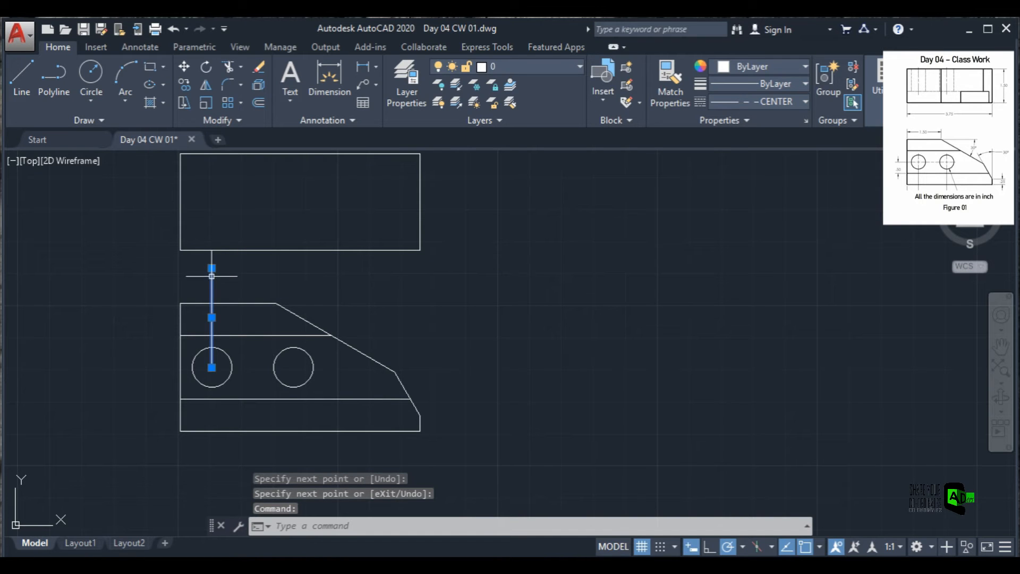
pyautogui.click(211, 366)
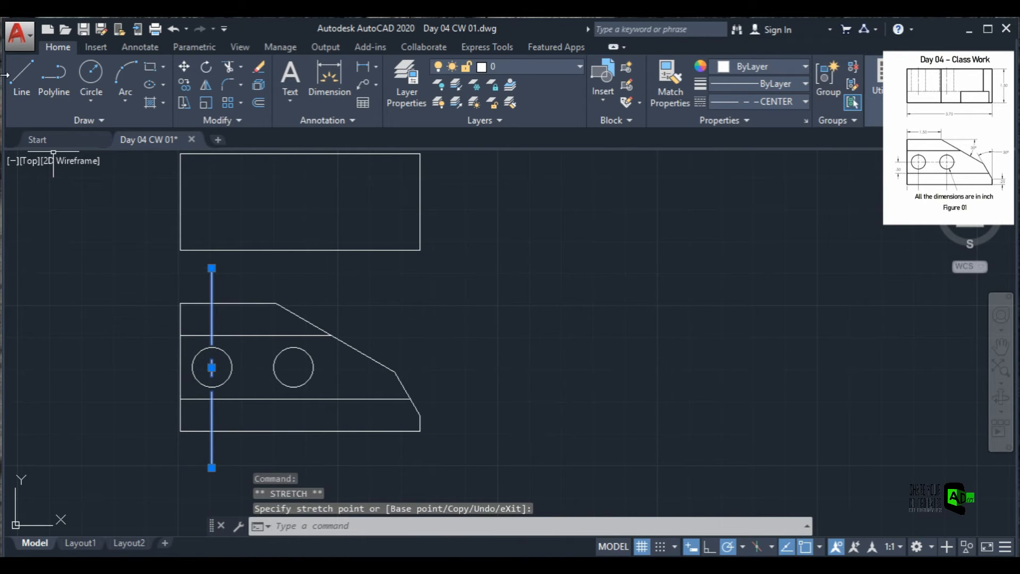
# Copy the vertical centre line from the left circle so it passes through the right circle's centre.
pyautogui.click(185, 67)
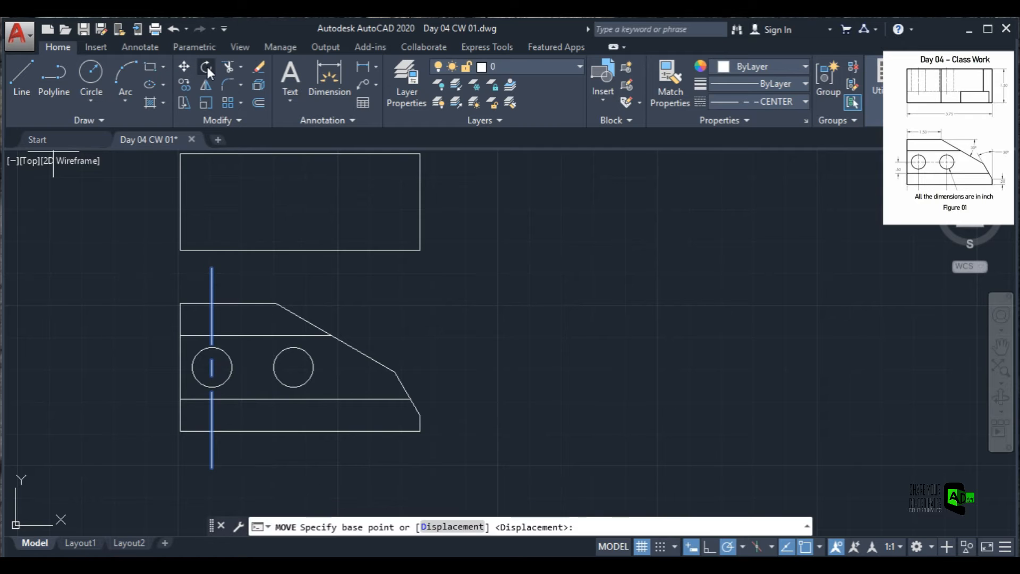
pyautogui.click(185, 85)
pyautogui.click(213, 367)
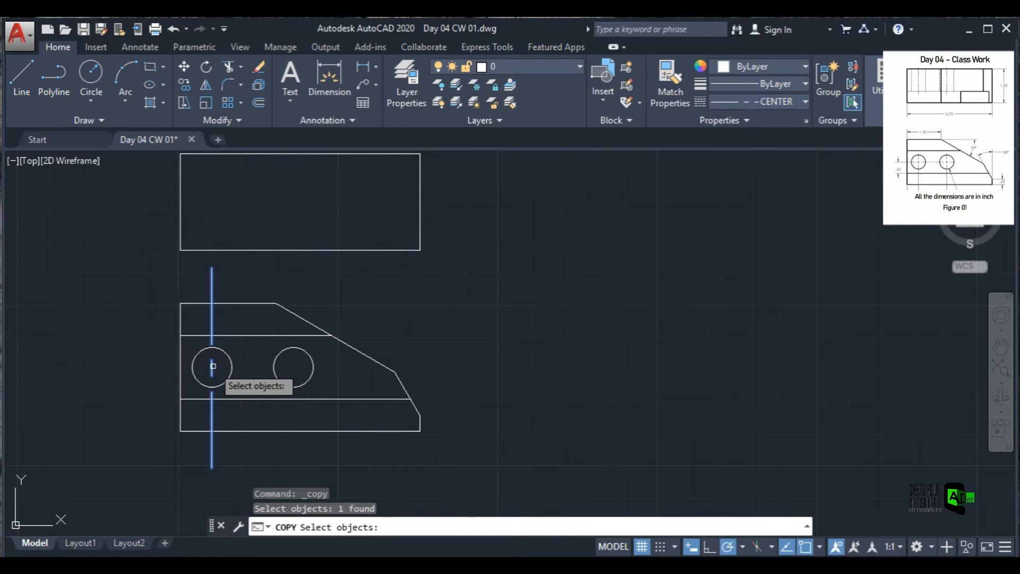
pyautogui.press('Return')
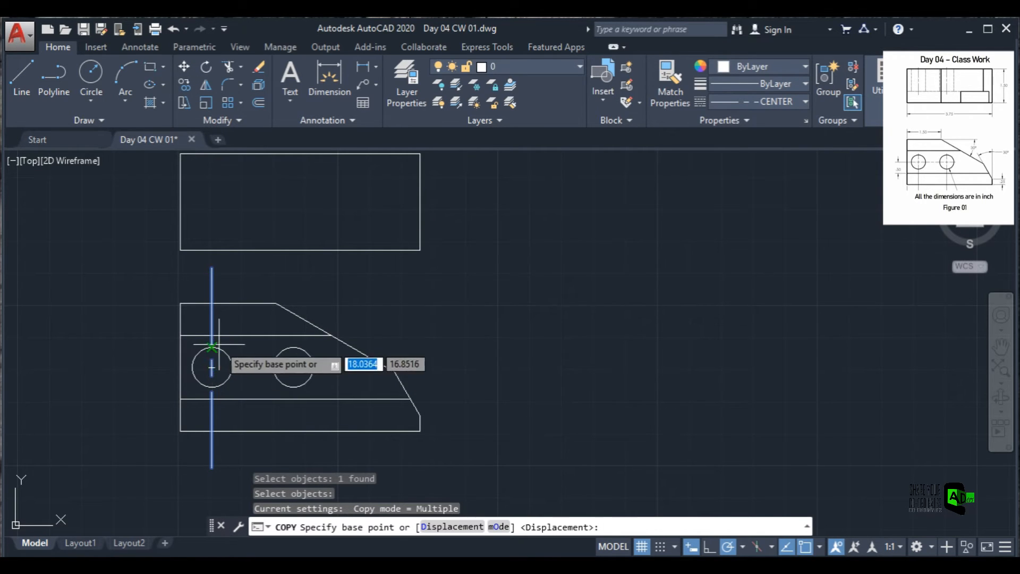
pyautogui.click(212, 268)
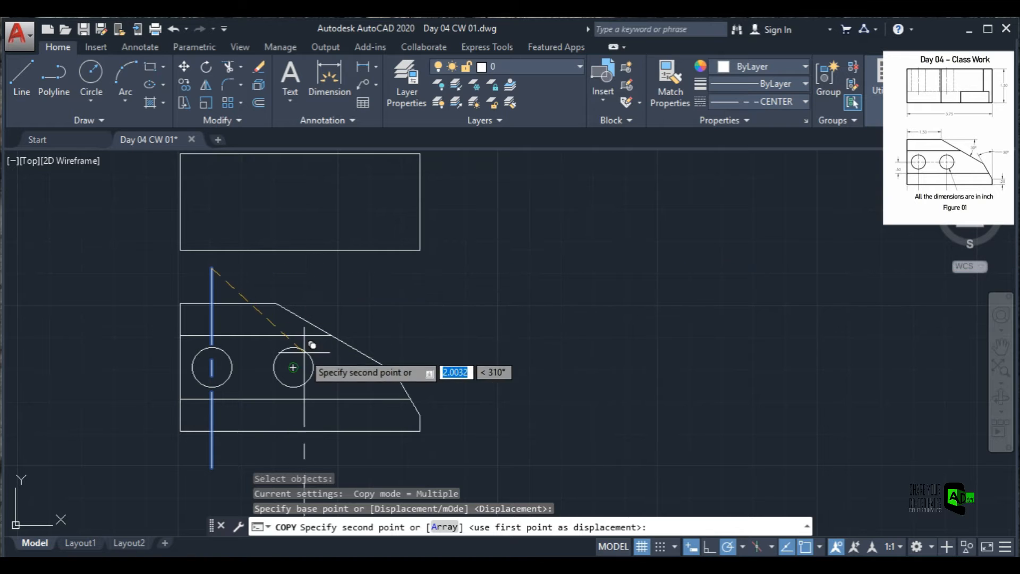
pyautogui.click(293, 267)
pyautogui.press('Return')
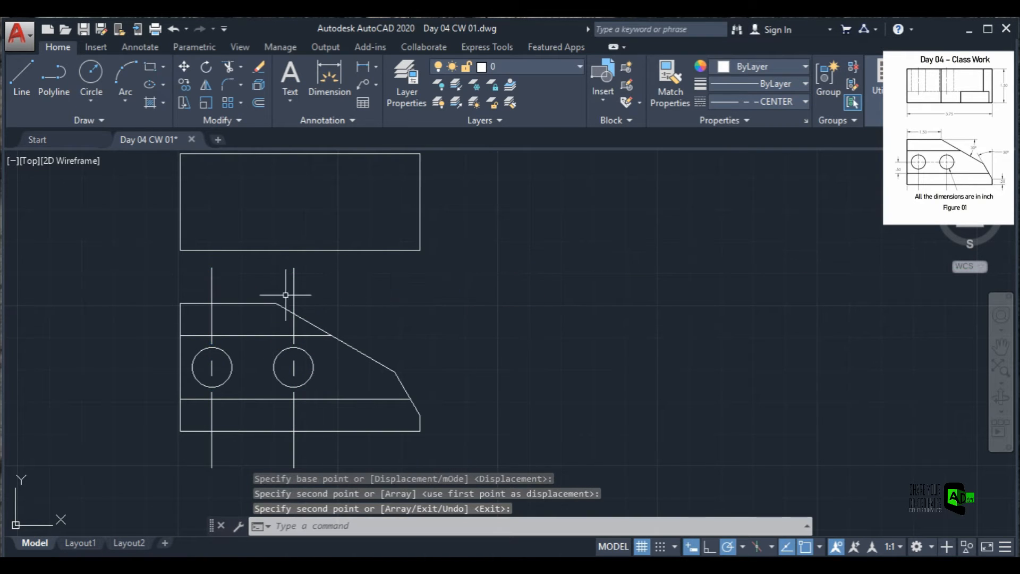
# Rotate a copy of the left vertical centre line by 90° about the left circle's centre.
pyautogui.click(212, 276)
pyautogui.click(206, 68)
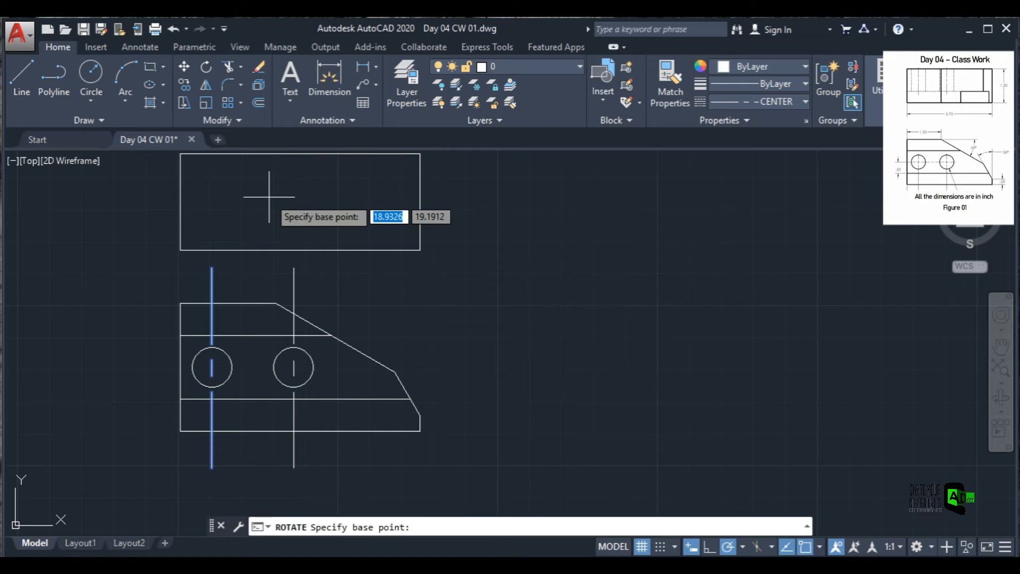
pyautogui.click(212, 367)
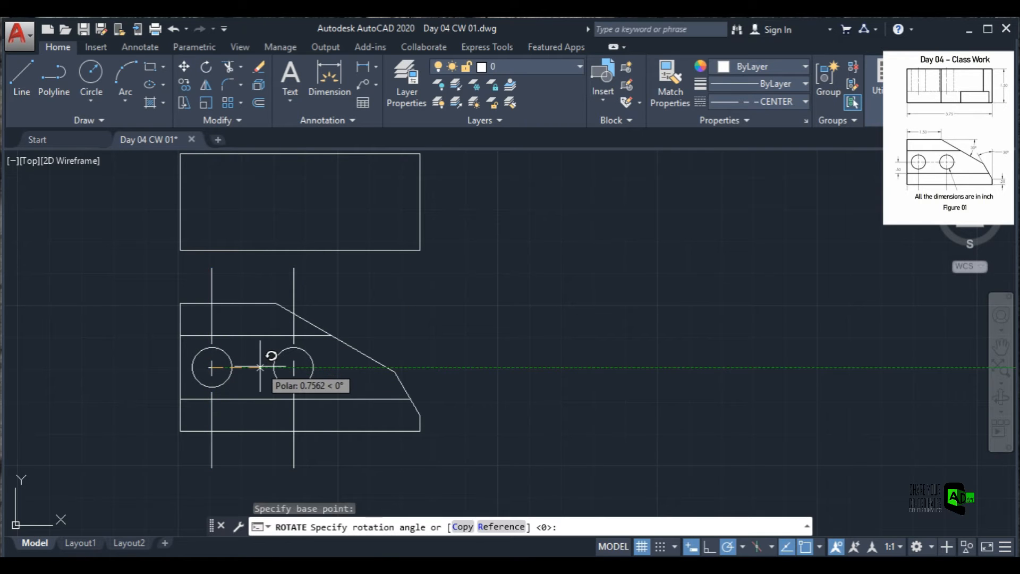
pyautogui.click(463, 526)
pyautogui.write('90')
pyautogui.press('Return')
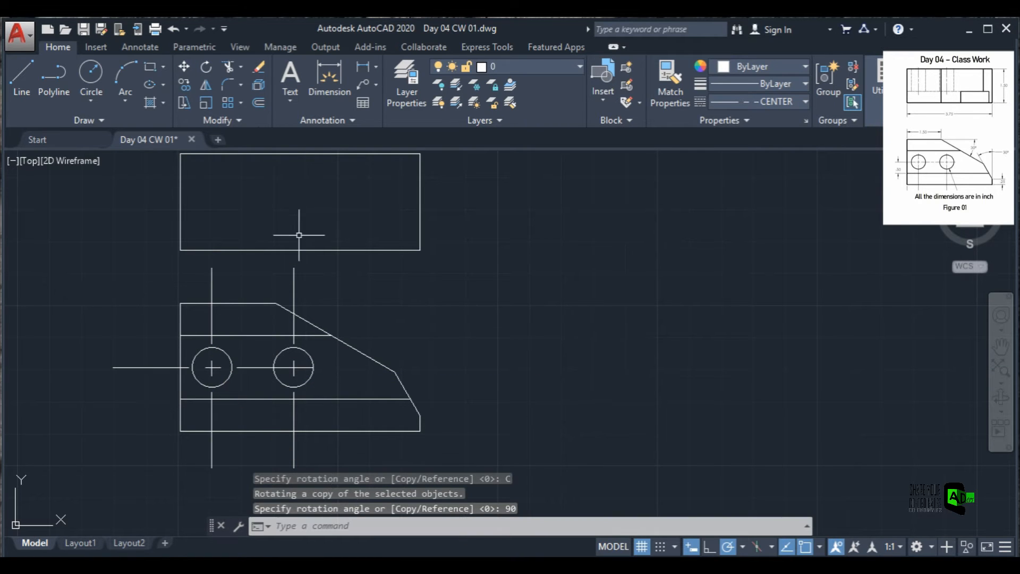
# Try rotating a copy of the right vertical centre line by 90° about its upper end, and undo it.
pyautogui.click(207, 67)
pyautogui.click(293, 298)
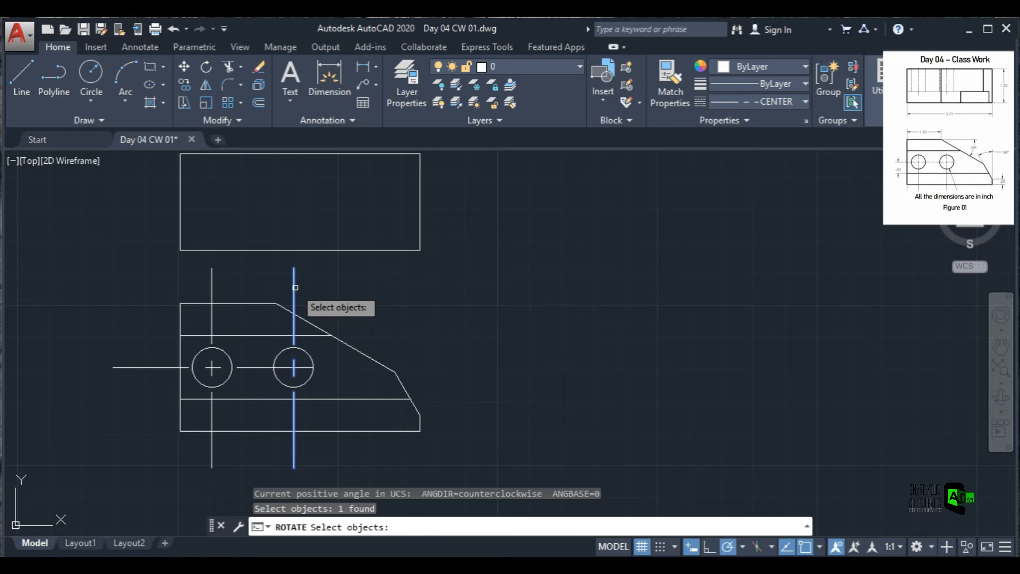
pyautogui.press('Return')
pyautogui.click(294, 269)
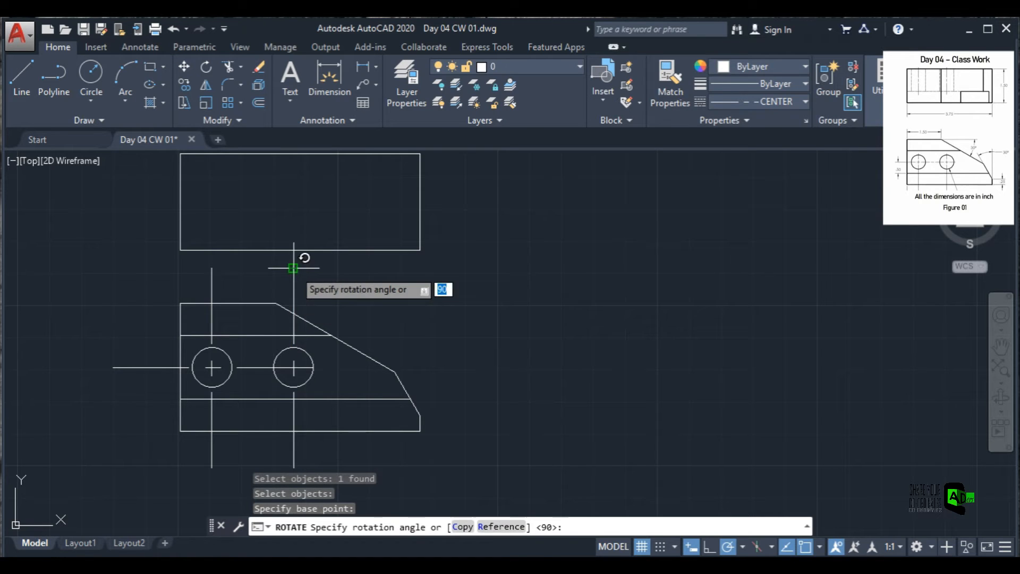
pyautogui.click(462, 526)
pyautogui.write('90')
pyautogui.press('Return')
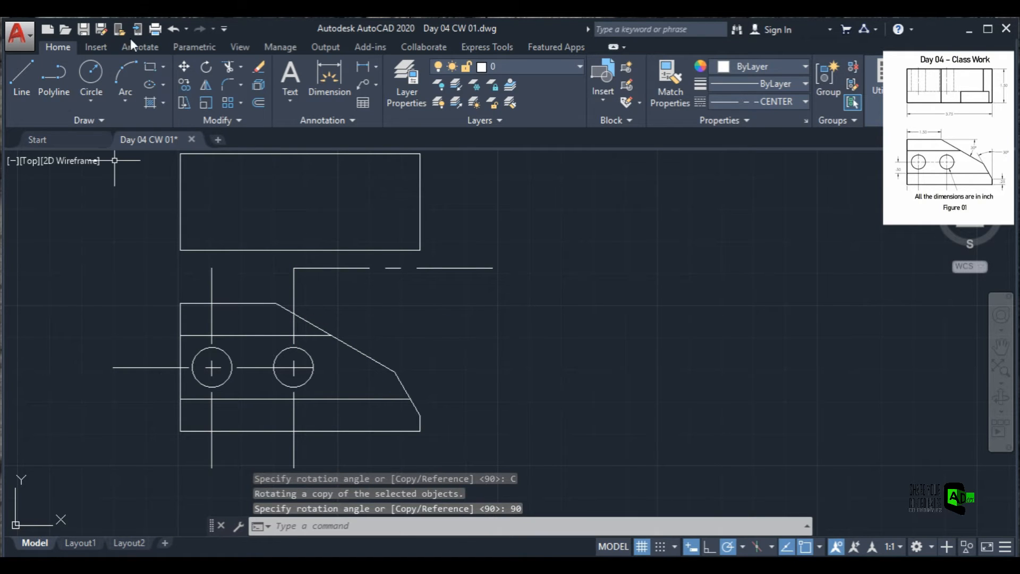
pyautogui.click(176, 31)
# Rotate a copy of the right vertical centre line by 90° about the right circle's centre.
pyautogui.click(207, 68)
pyautogui.click(294, 281)
pyautogui.press('Return')
pyautogui.click(293, 367)
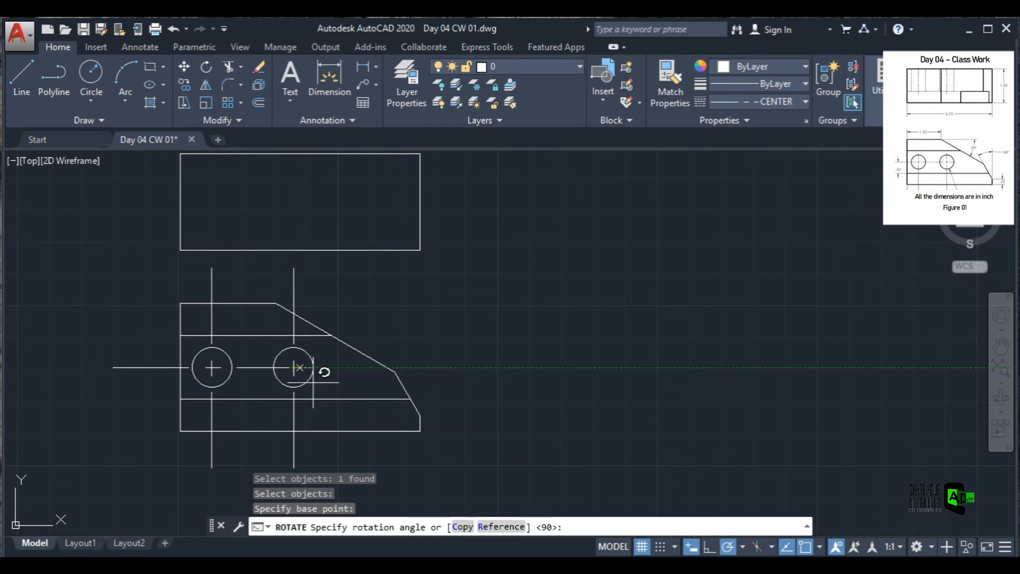
pyautogui.click(461, 526)
pyautogui.write('90')
pyautogui.press('Return')
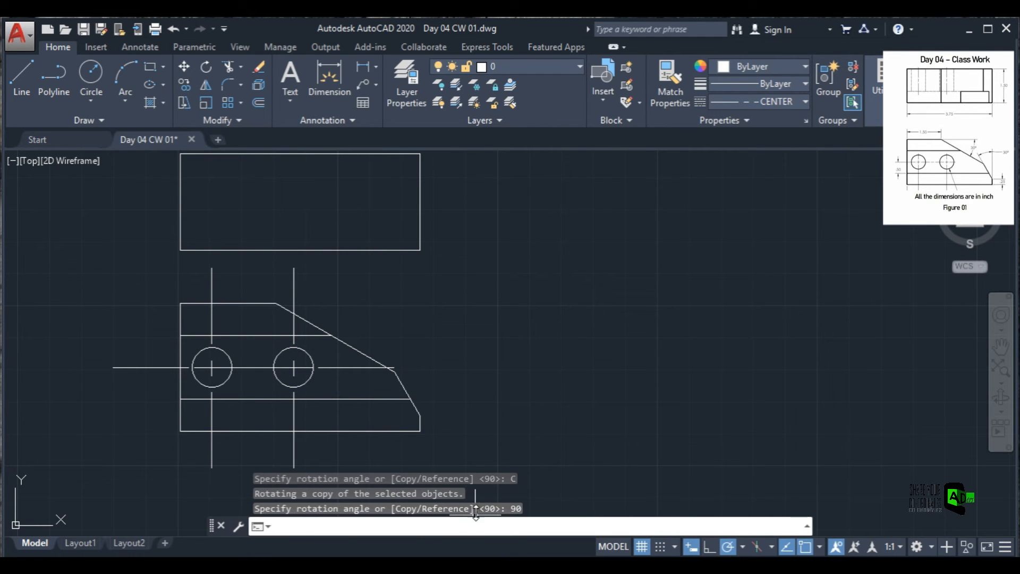
# Set the linetype to ByLayer and draw a short line up from the top view's bottom edge, aligned with the lower front-view line's right end.
pyautogui.click(795, 100)
pyautogui.scroll(4, 170, 271)
pyautogui.scroll(-6, 170, 271)
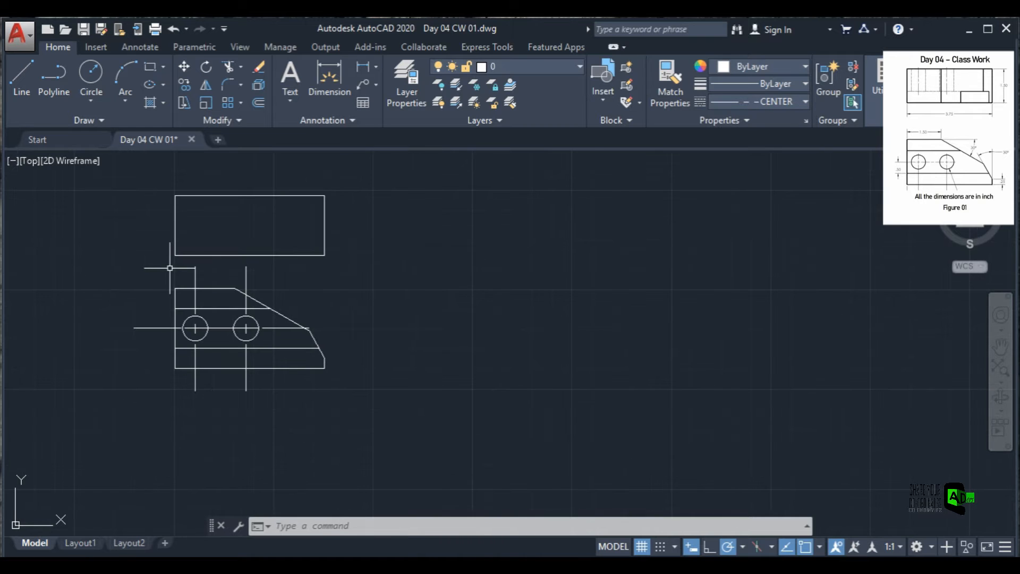
pyautogui.click(22, 79)
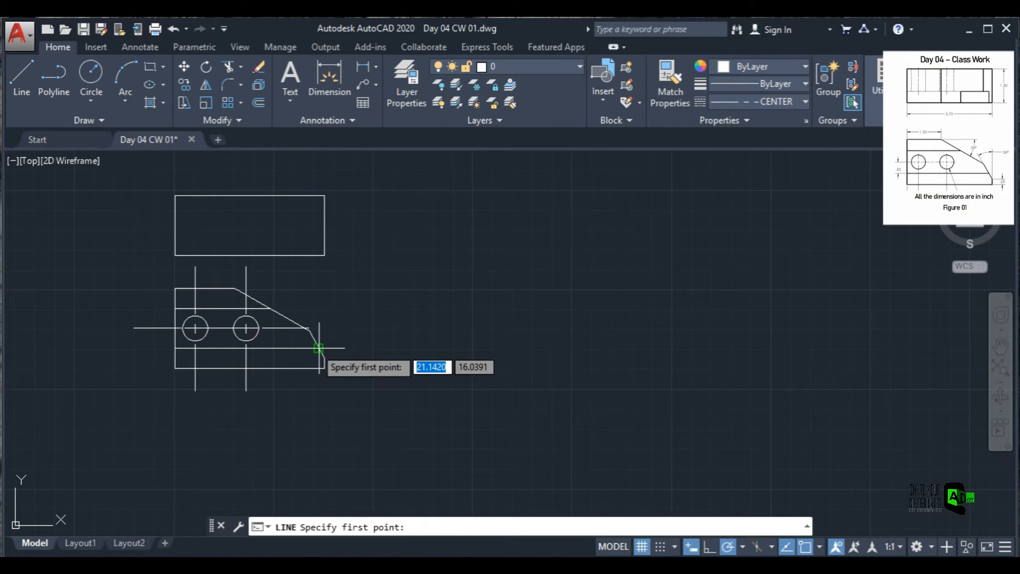
pyautogui.click(319, 256)
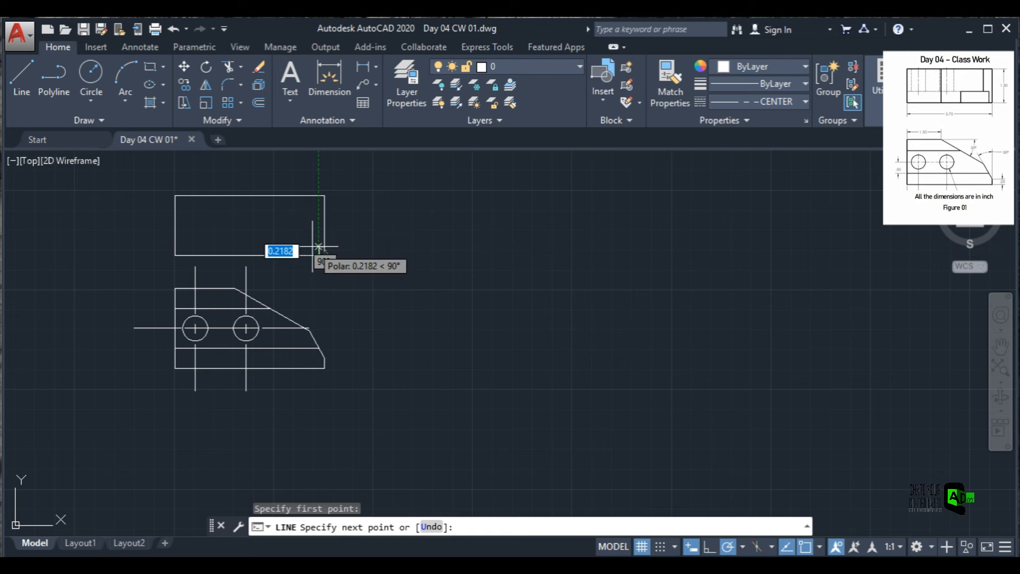
pyautogui.press('Return')
# Complete the small rectangle in the top view with a horizontal line and a drop to the bottom edge, aligned with the upper front-view line's end.
pyautogui.click(22, 79)
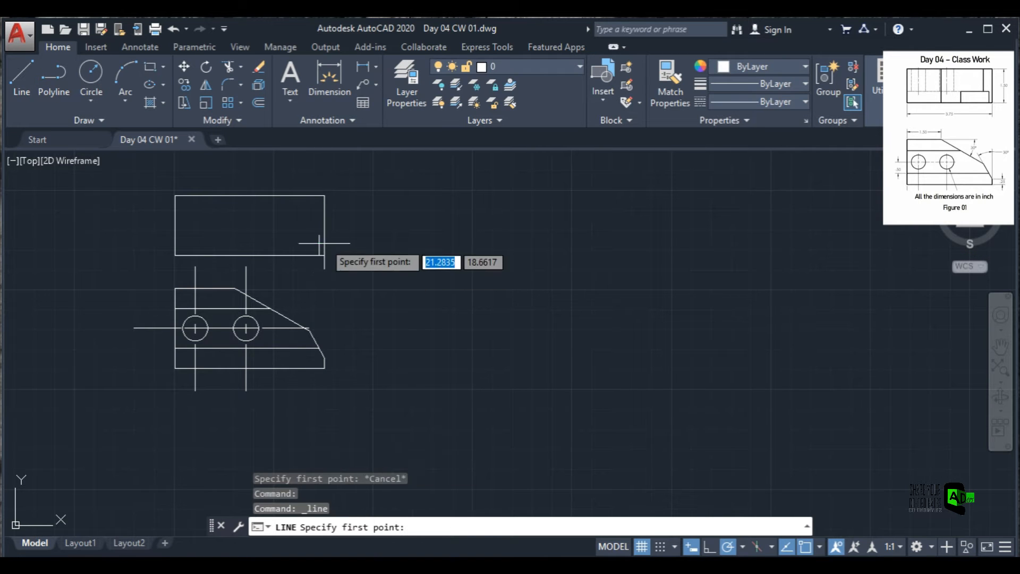
pyautogui.click(319, 235)
pyautogui.click(269, 235)
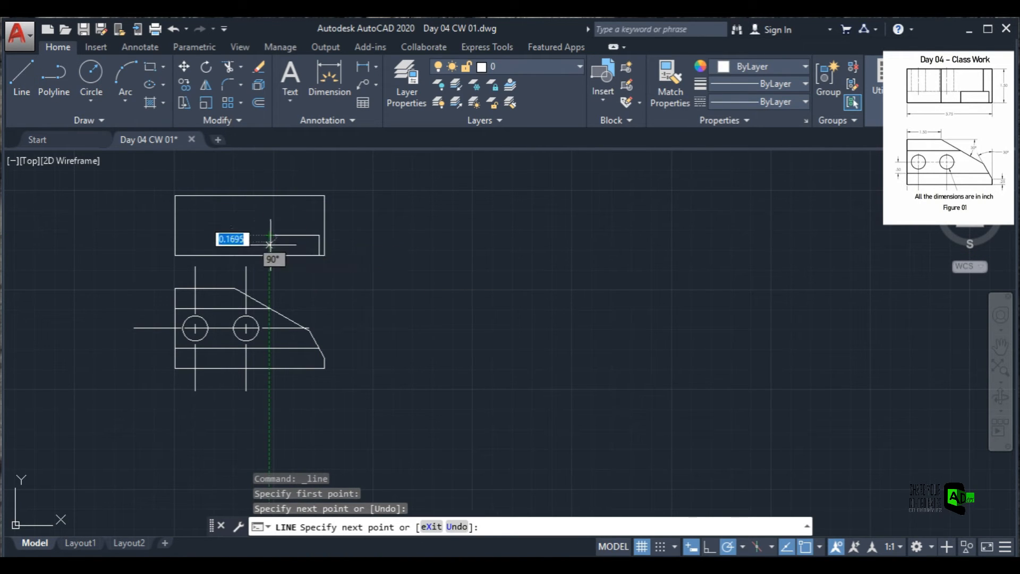
pyautogui.click(270, 255)
pyautogui.rightClick(298, 278)
pyautogui.click(327, 289)
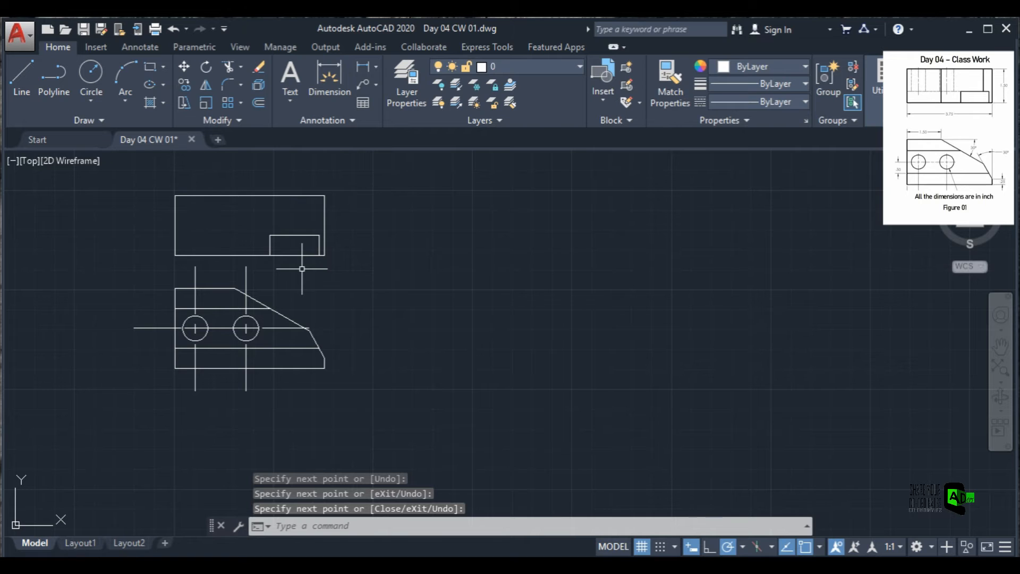
pyautogui.click(21, 79)
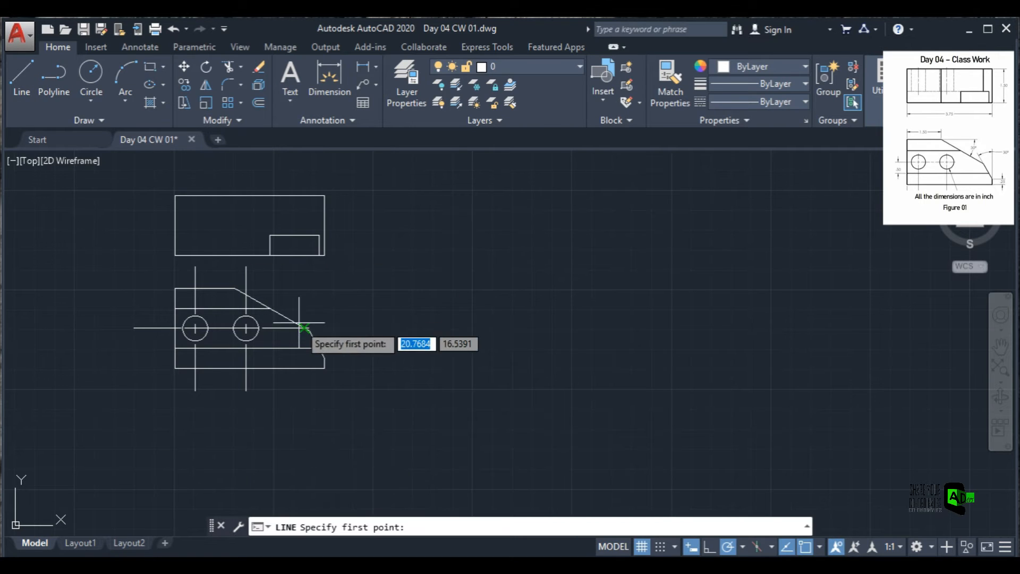
pyautogui.click(304, 235)
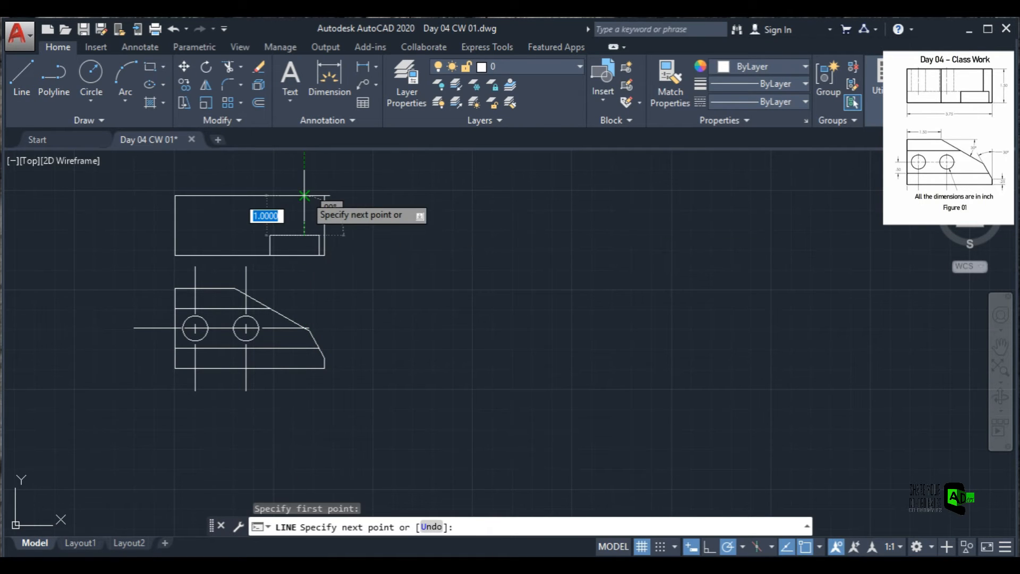
pyautogui.click(22, 78)
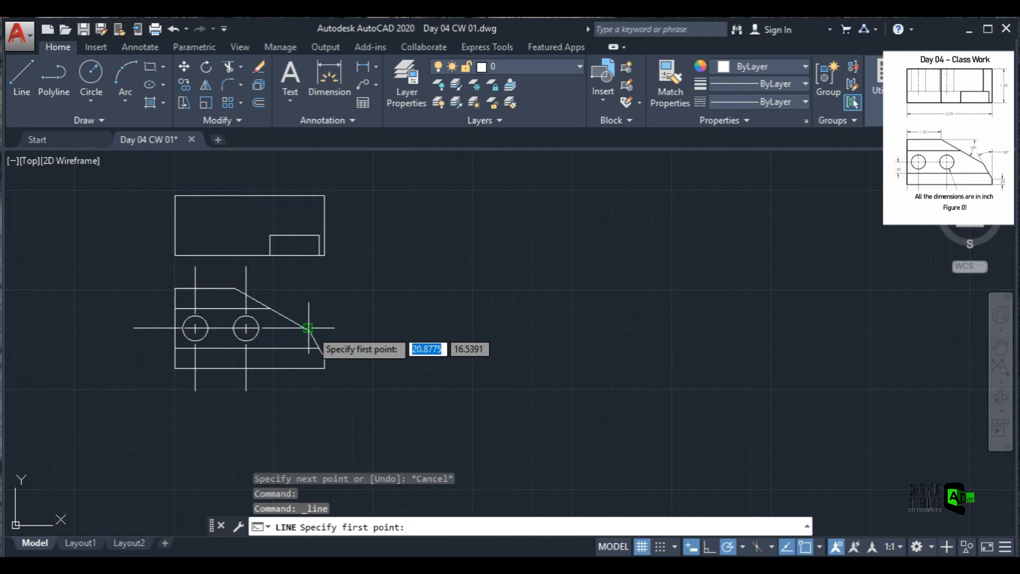
pyautogui.scroll(2, 308, 330)
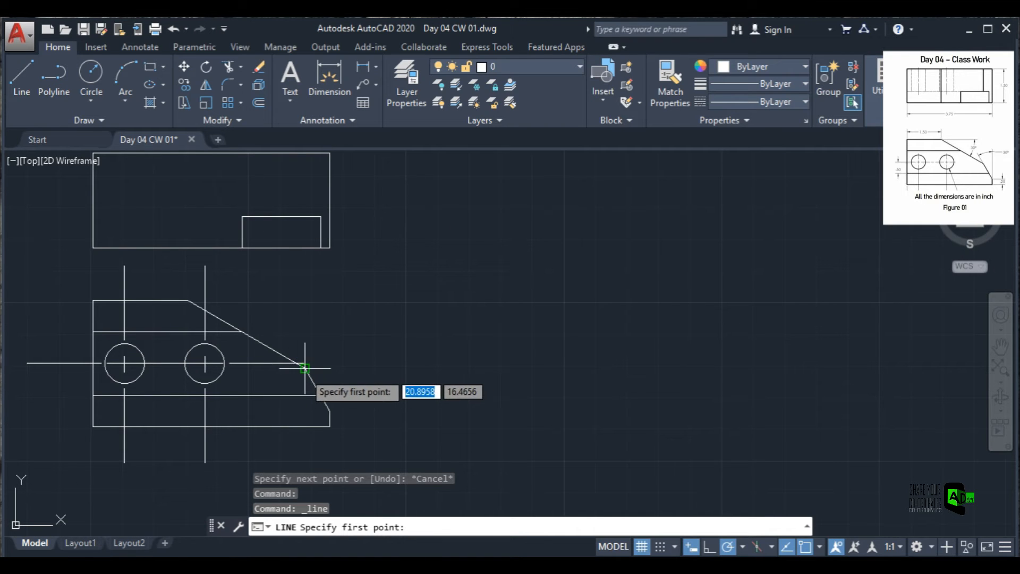
# Draw a vertical line from the small rectangle's upper edge to the top view's top edge, aligned with the front view's sloped-edge corner.
pyautogui.click(27, 78)
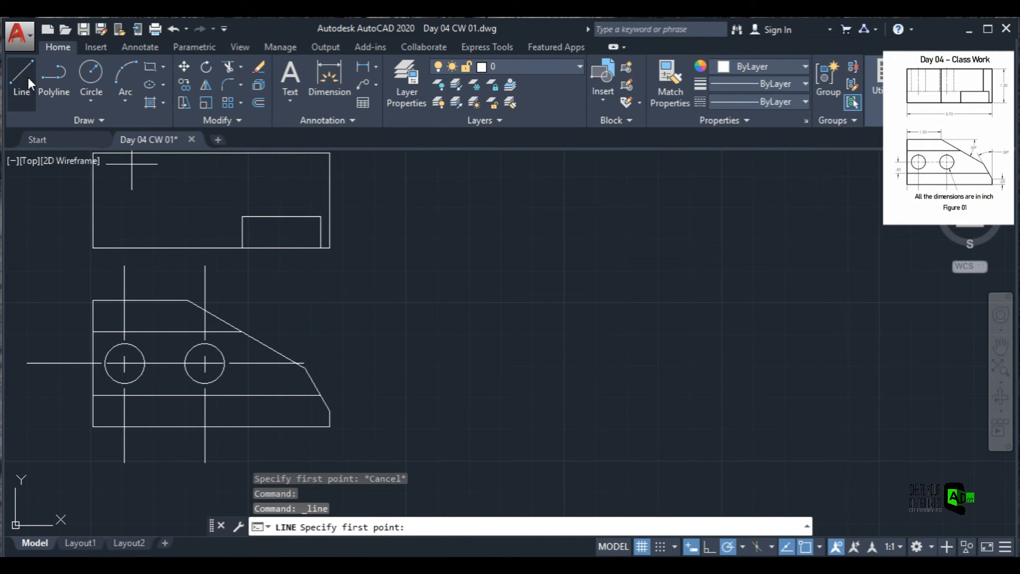
pyautogui.click(306, 215)
pyautogui.scroll(2, 343, 192)
pyautogui.scroll(-2, 315, 241)
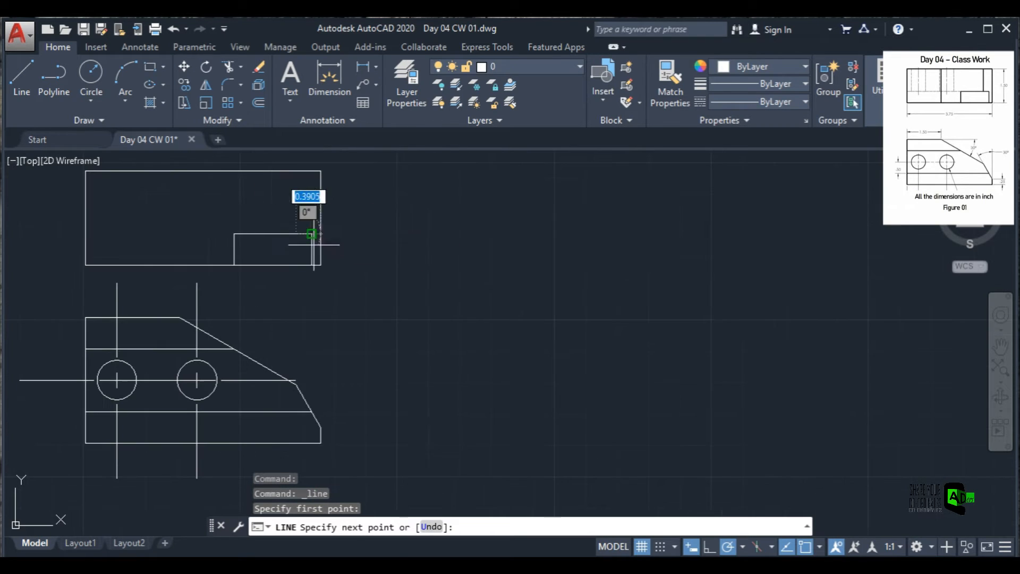
pyautogui.click(296, 171)
pyautogui.rightClick(408, 228)
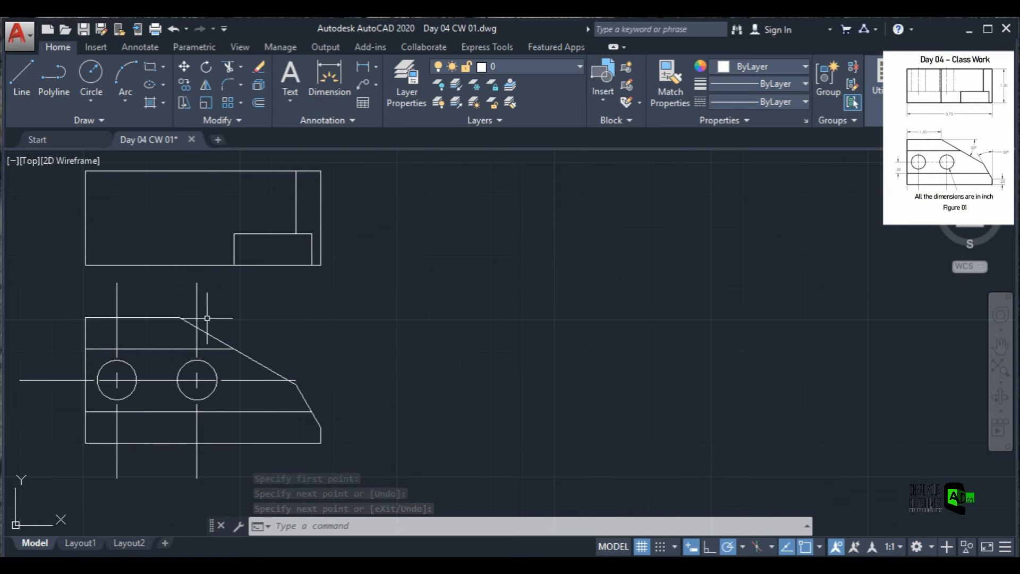
# Draw a horizontal HIDDEN line from the small rectangle's upper-left corner to the top view's left edge.
pyautogui.scroll(4, 184, 193)
pyautogui.scroll(-6, 182, 194)
pyautogui.moveTo(433, 216); pyautogui.dragTo(520, 270, button='middle')
pyautogui.click(798, 102)
pyautogui.click(767, 194)
pyautogui.write('l')
pyautogui.press('Return')
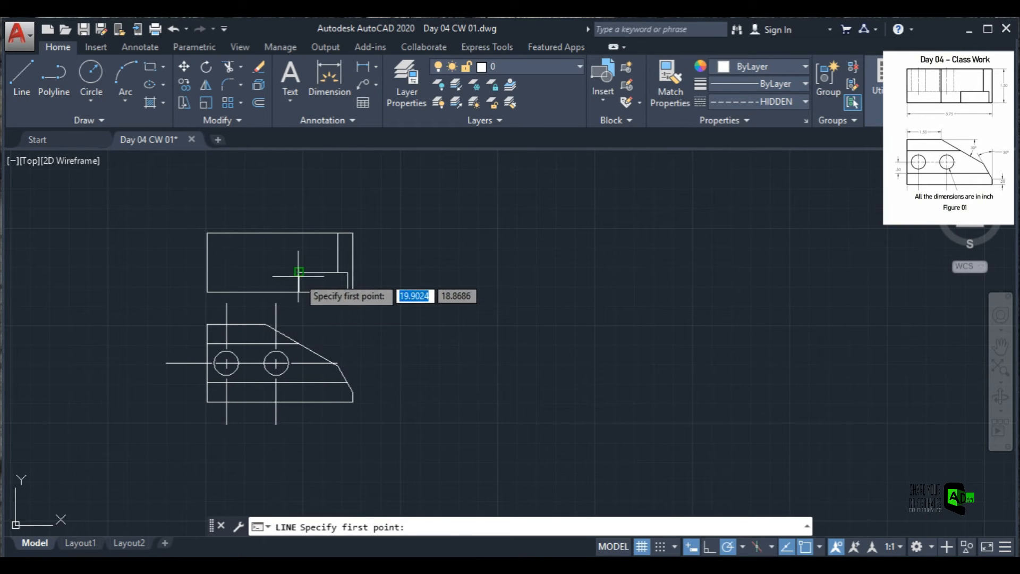
pyautogui.click(298, 272)
pyautogui.click(207, 272)
pyautogui.rightClick(150, 230)
pyautogui.click(183, 239)
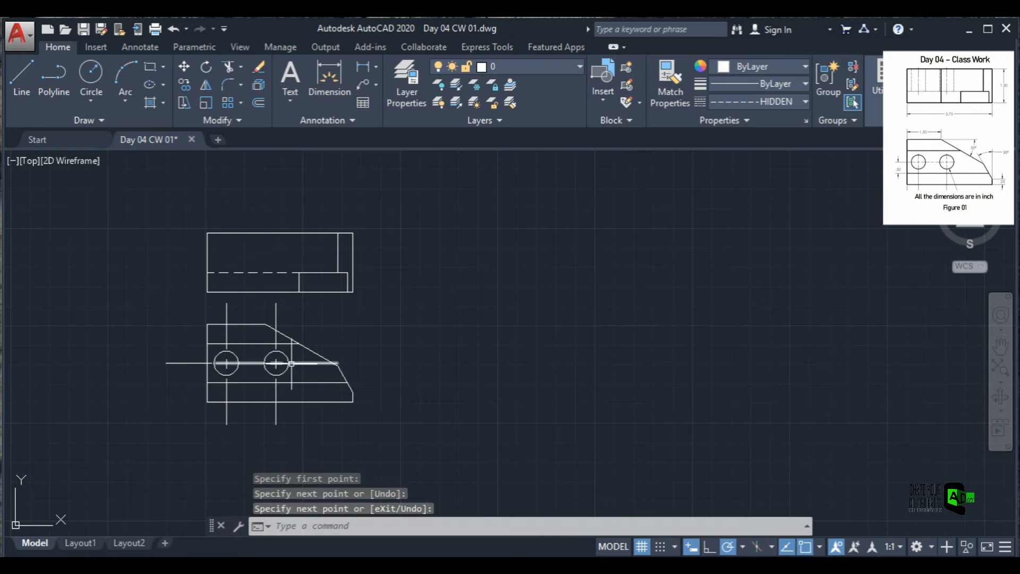
# Draw a vertical HIDDEN line from the top view's horizontal hidden line to its top edge, aligned with the right hole's right side.
pyautogui.press('Return')
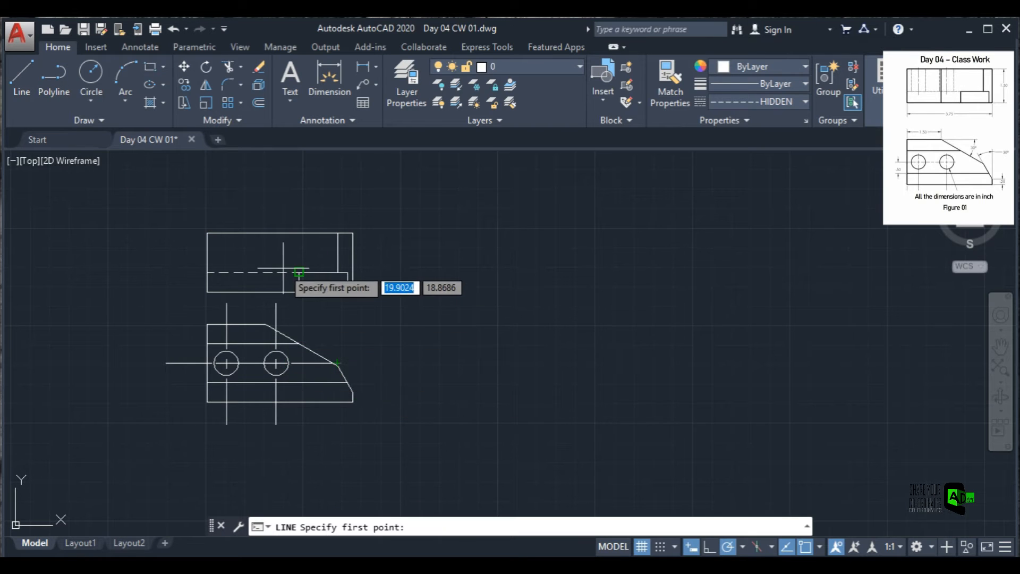
pyautogui.click(287, 272)
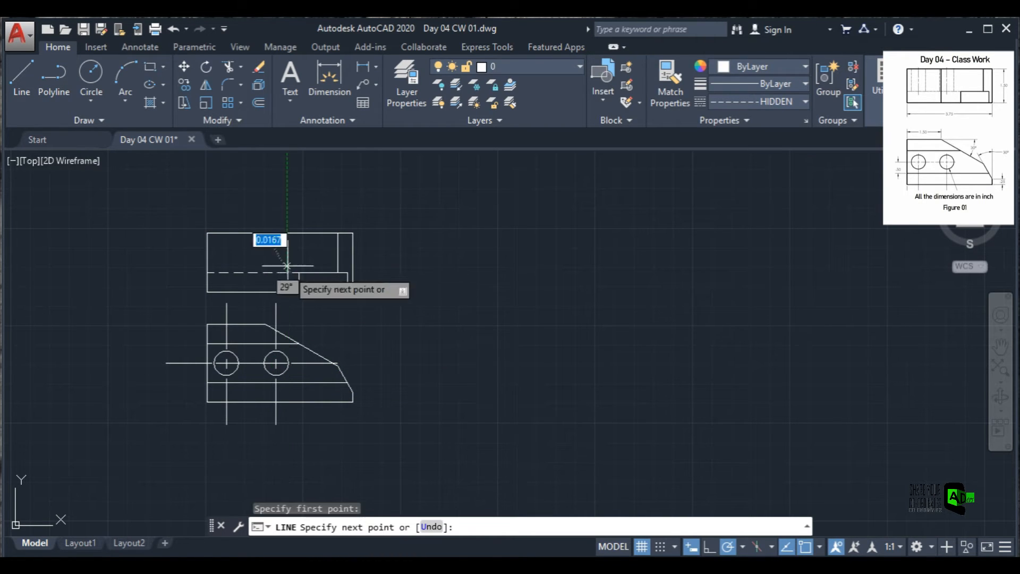
pyautogui.click(287, 232)
pyautogui.rightClick(312, 197)
pyautogui.click(330, 205)
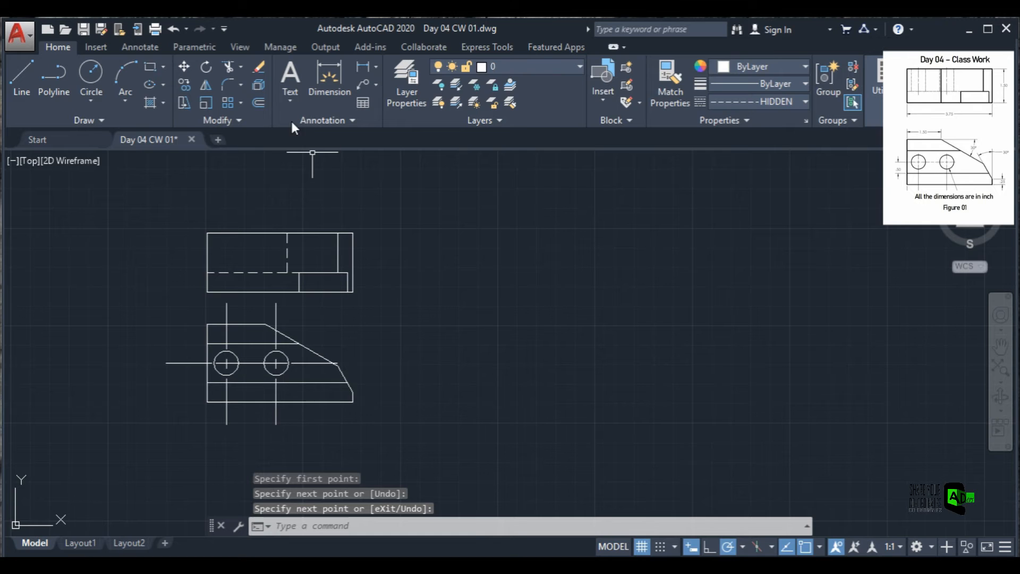
# Draw a vertical HIDDEN line from the horizontal hidden line to the top view's top edge, aligned with the right hole's left side.
pyautogui.click(31, 98)
pyautogui.click(264, 272)
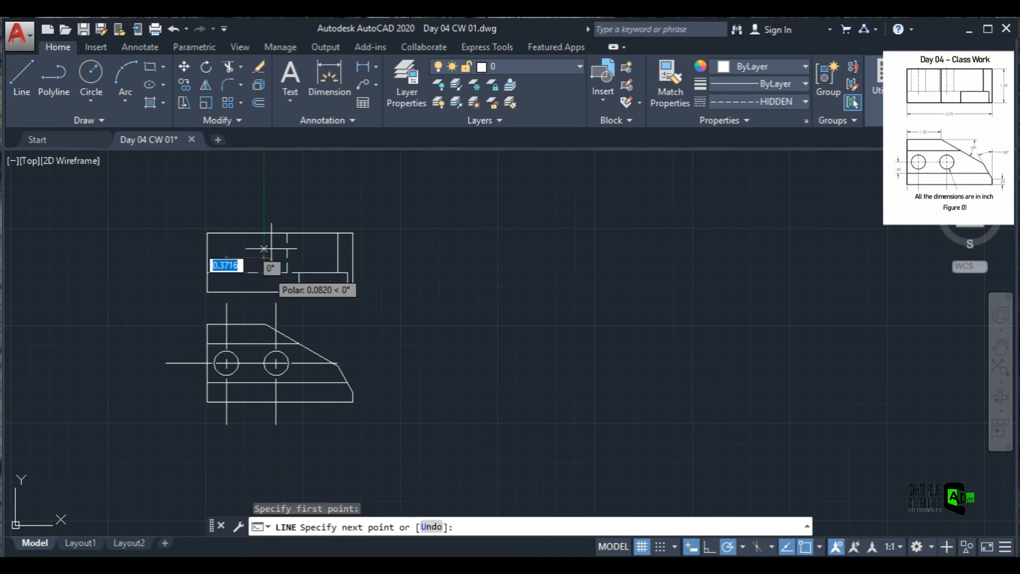
pyautogui.click(264, 232)
pyautogui.rightClick(312, 185)
pyautogui.click(331, 193)
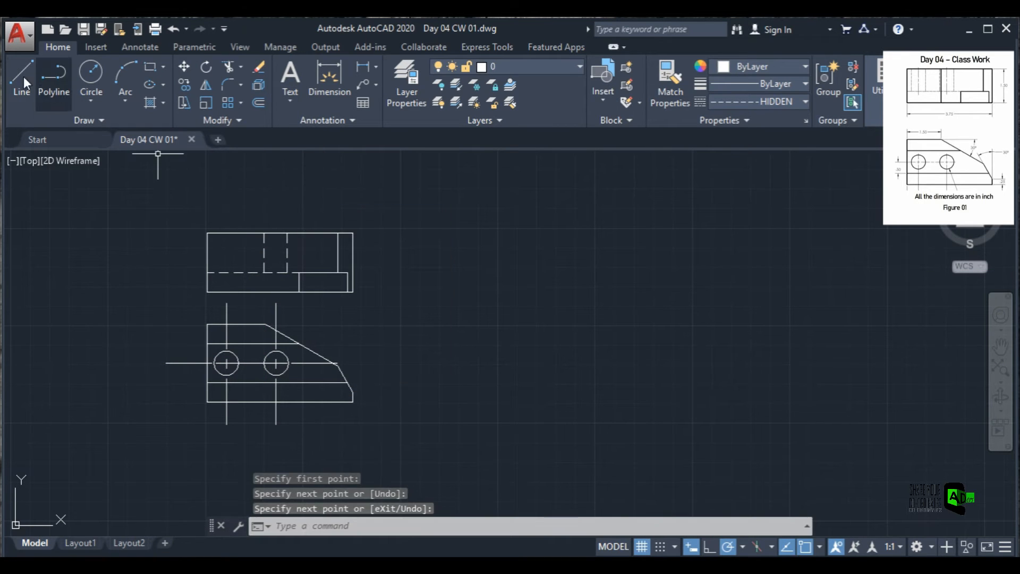
# Draw a vertical HIDDEN line in the top view up to its top edge, aligned with the left hole's right side.
pyautogui.click(23, 80)
pyautogui.click(239, 272)
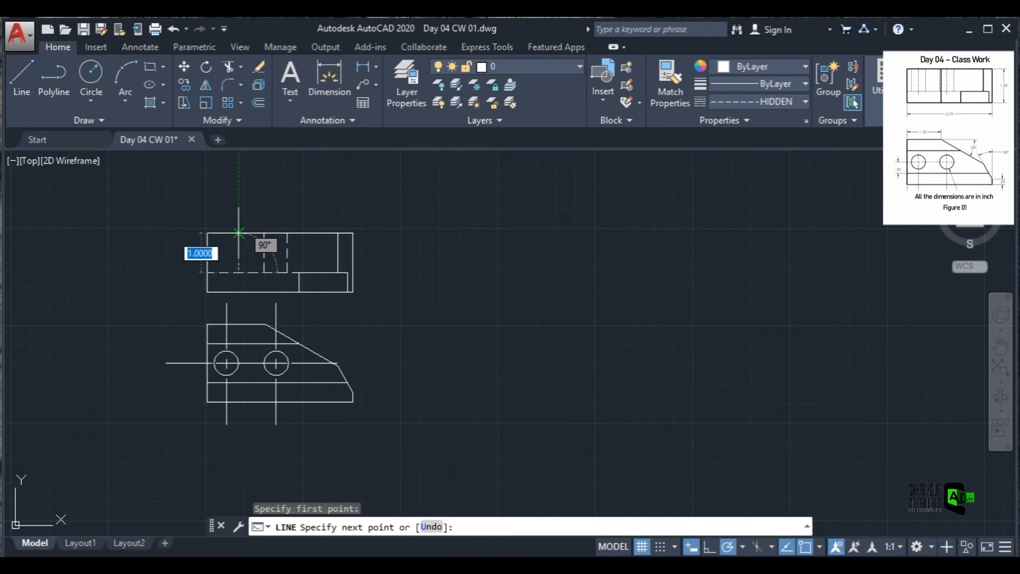
pyautogui.click(238, 233)
# Draw a vertical HIDDEN line in the top view up to its top edge, aligned with the left hole's left side.
pyautogui.click(21, 79)
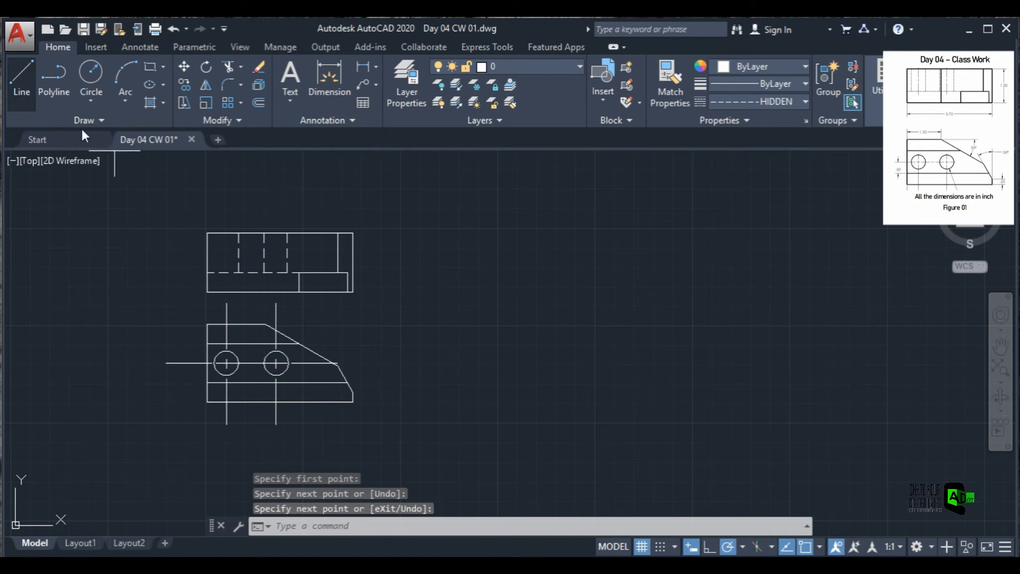
pyautogui.click(215, 272)
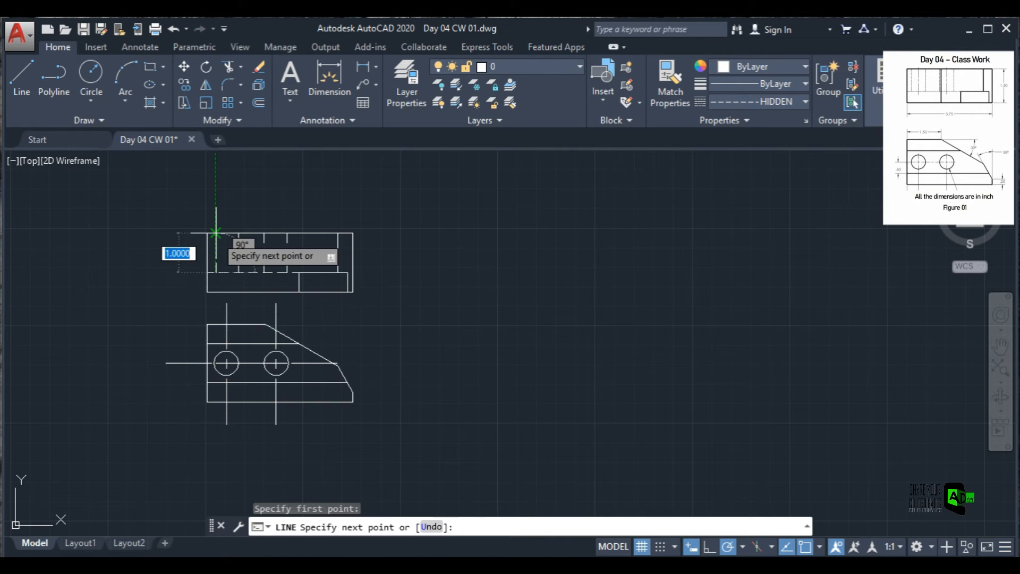
pyautogui.click(215, 233)
pyautogui.rightClick(236, 209)
pyautogui.click(268, 216)
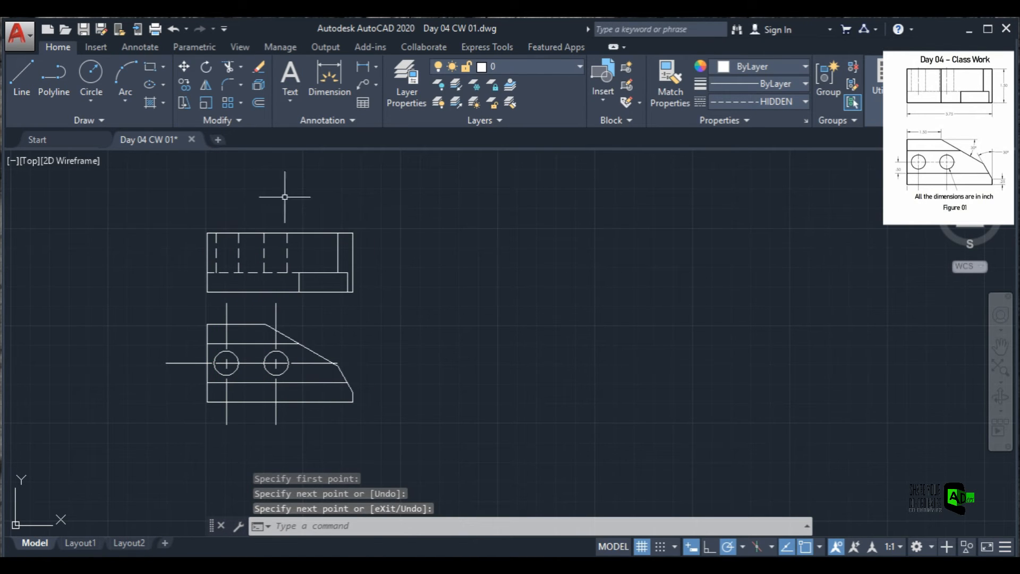
# Try a vertical HIDDEN line in the top view, aligned with the right end of the front view's top edge, and undo it.
pyautogui.click(8, 84)
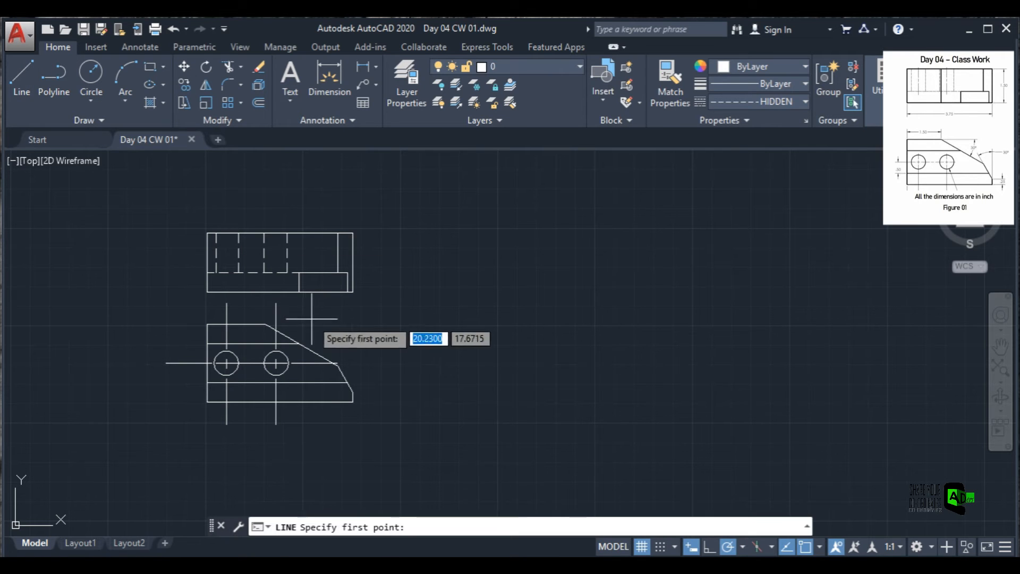
pyautogui.click(264, 272)
pyautogui.click(265, 233)
pyautogui.click(12, 71)
pyautogui.click(171, 29)
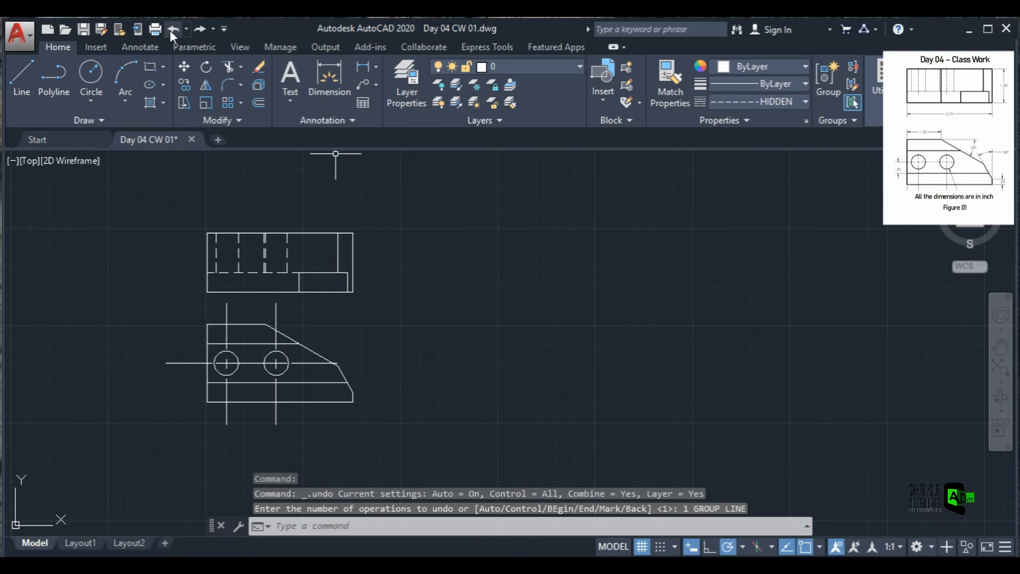
# Set the linetype to ByLayer and draw a vertical line up to the top view's top edge, aligned with the start of the front view's slope.
pyautogui.click(806, 102)
pyautogui.click(768, 112)
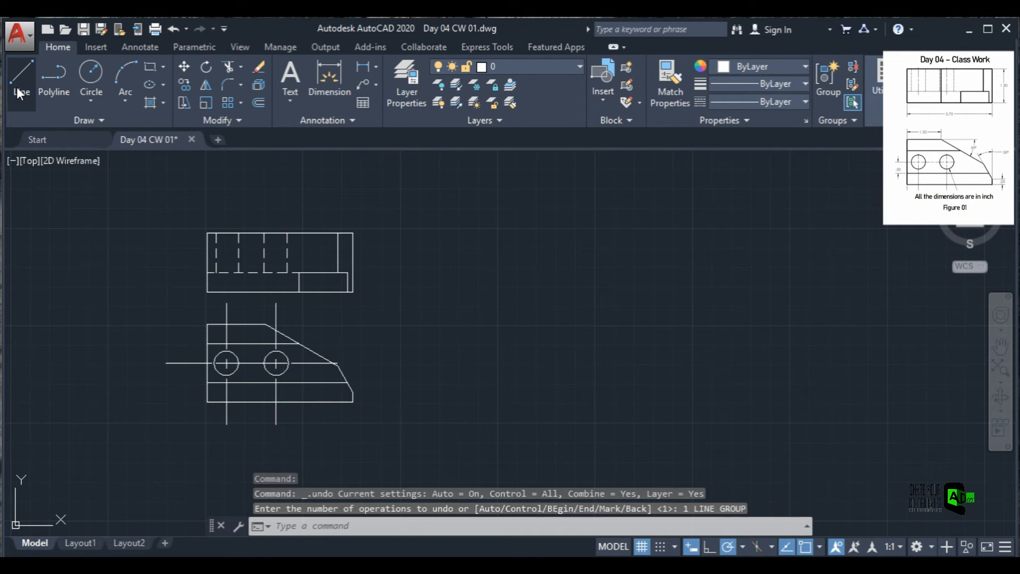
pyautogui.click(20, 79)
pyautogui.click(265, 271)
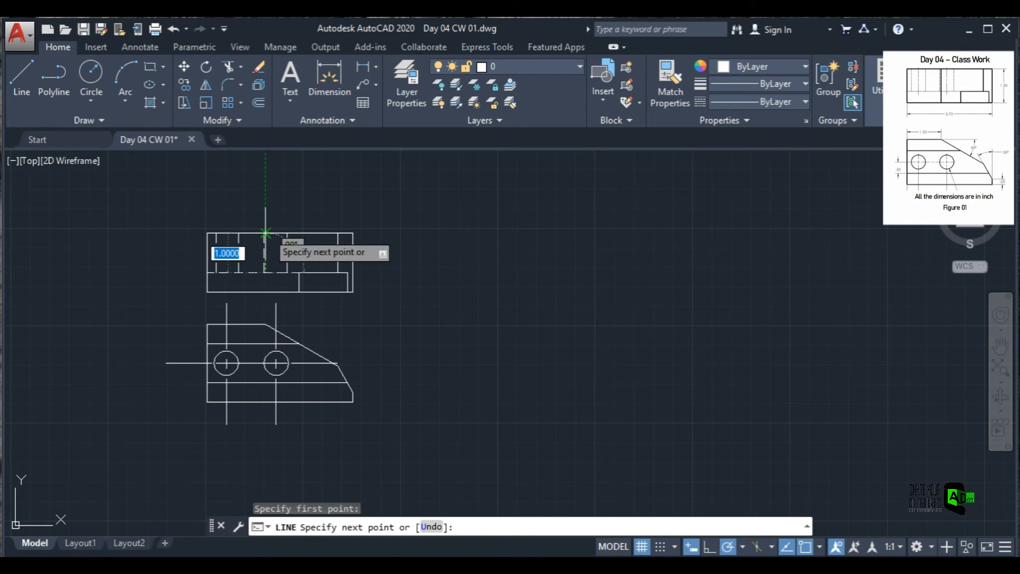
pyautogui.click(266, 232)
pyautogui.rightClick(311, 192)
pyautogui.click(347, 202)
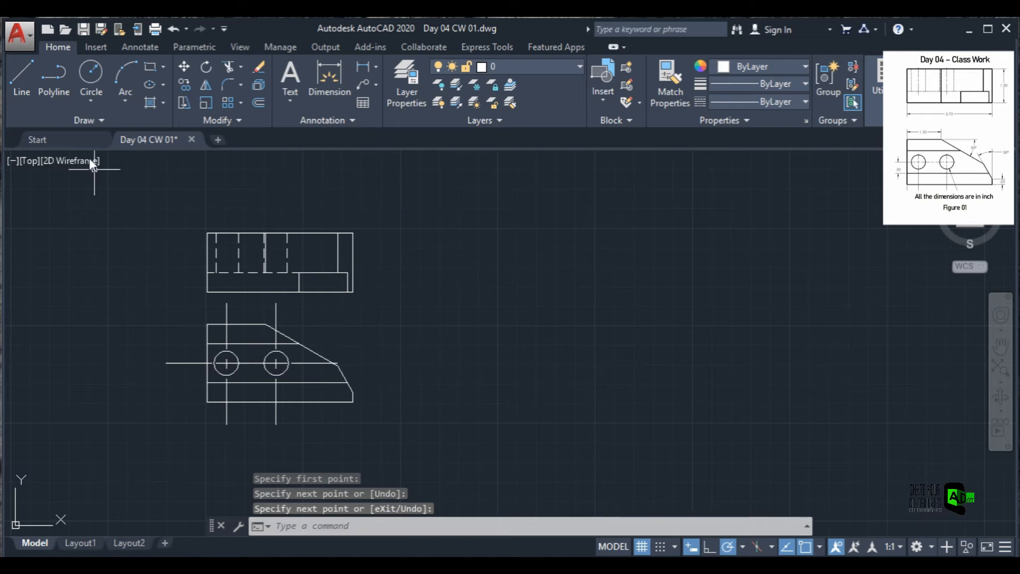
pyautogui.click(185, 67)
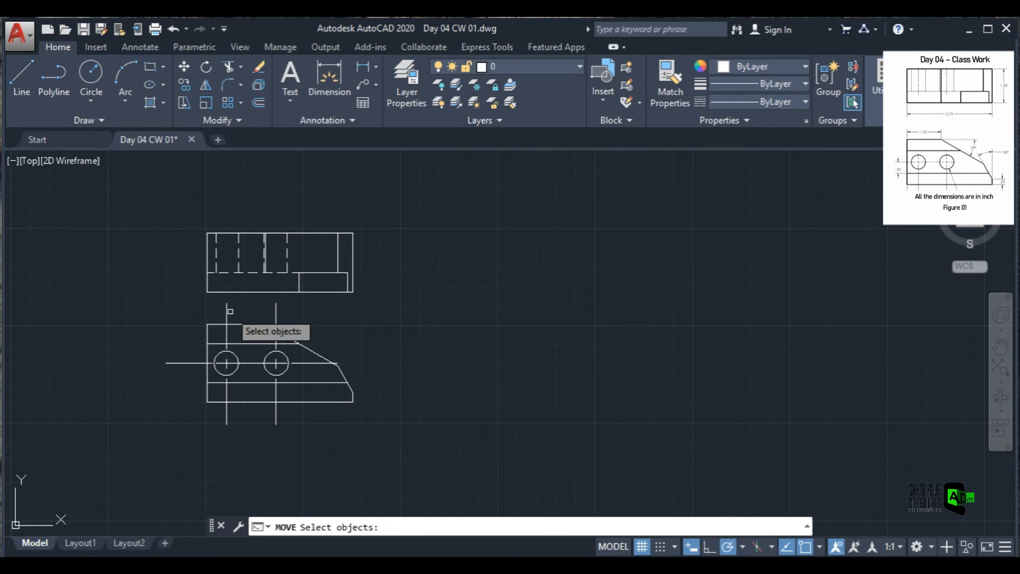
pyautogui.click(206, 67)
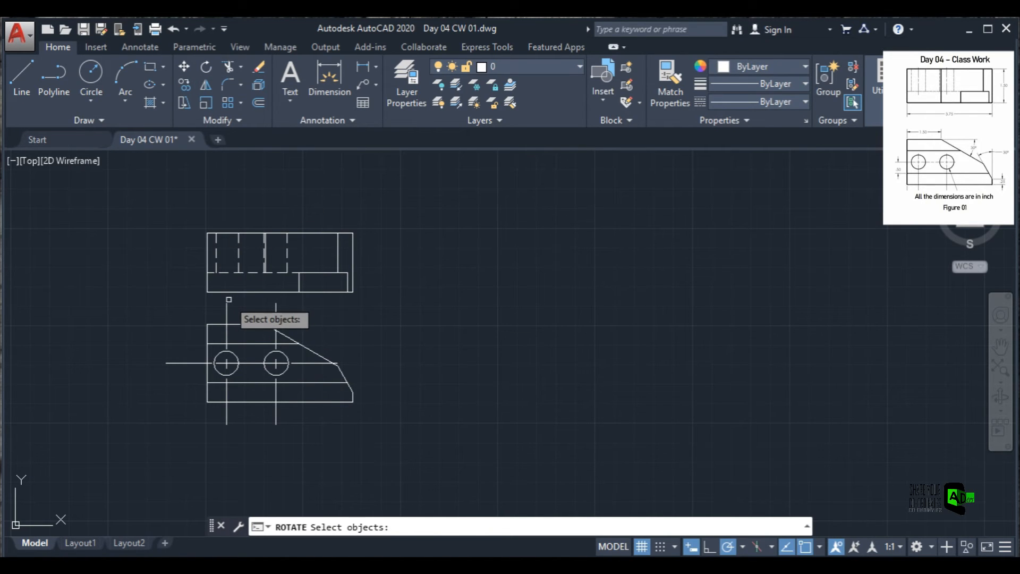
pyautogui.click(225, 305)
pyautogui.press('Return')
pyautogui.click(226, 303)
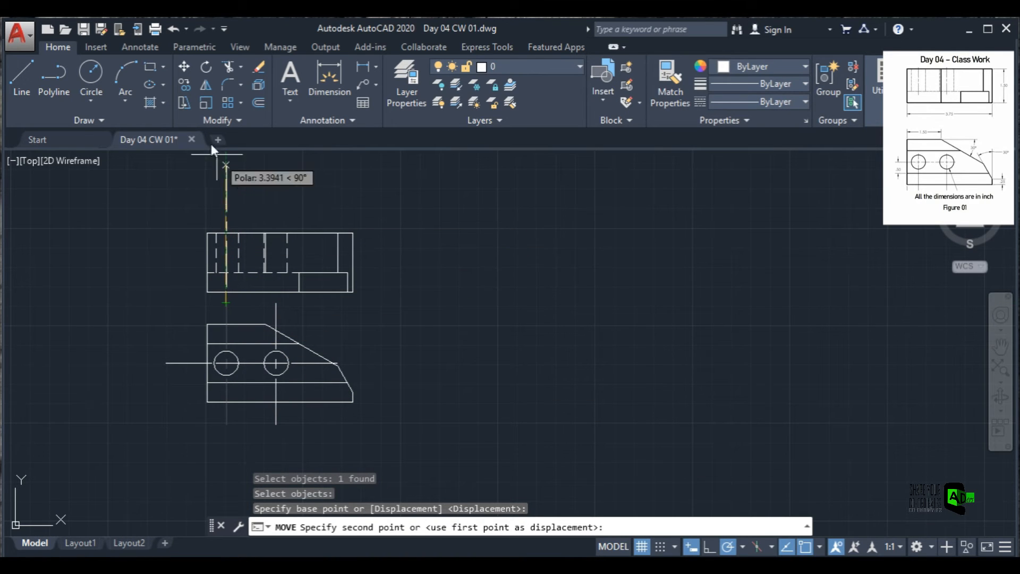
# Copy the left hole's vertical centre line straight up from its upper endpoint so that it crosses the top view.
pyautogui.click(185, 88)
pyautogui.click(225, 316)
pyautogui.press('Return')
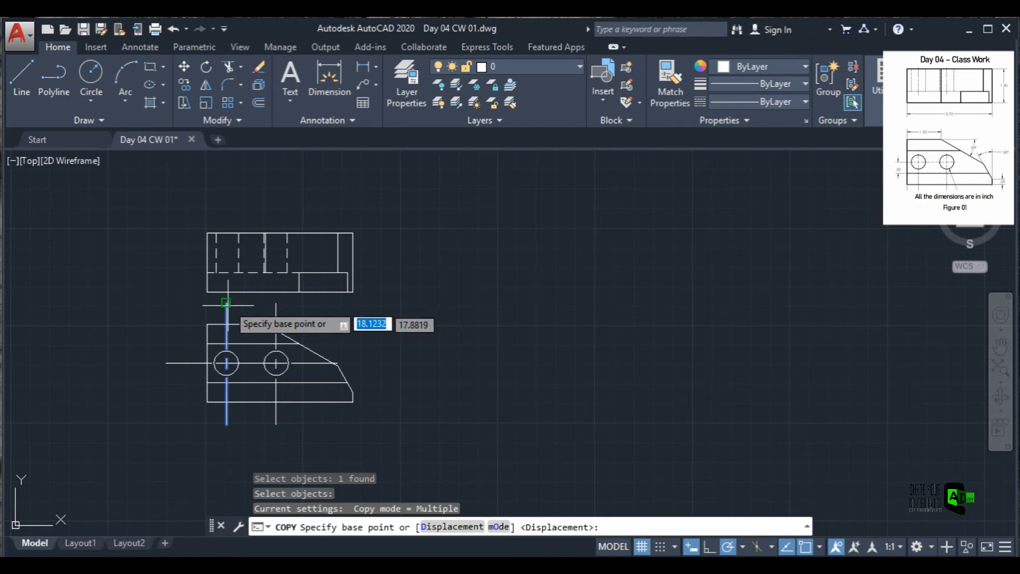
pyautogui.click(227, 303)
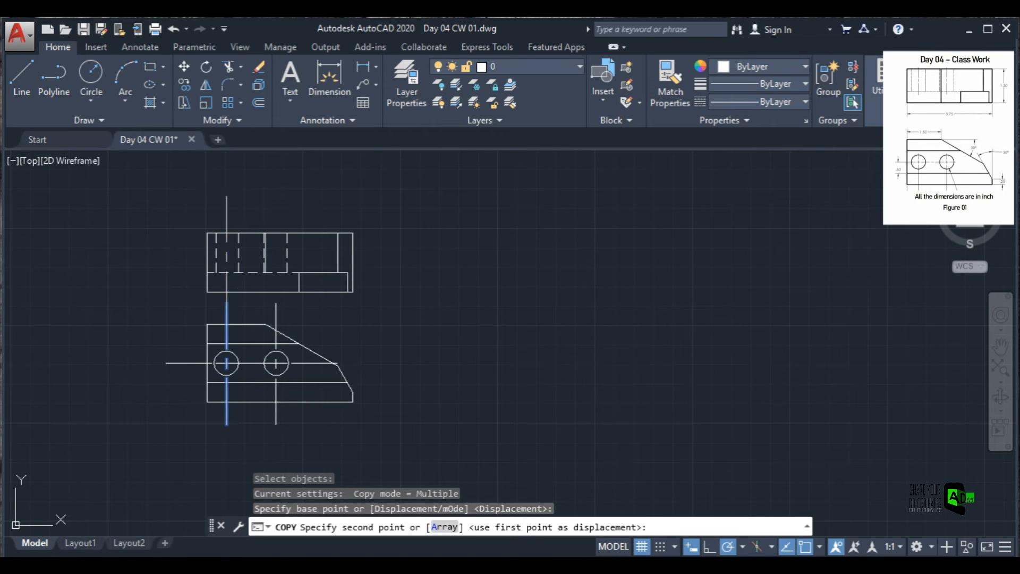
pyautogui.click(227, 196)
pyautogui.rightClick(313, 203)
pyautogui.click(331, 213)
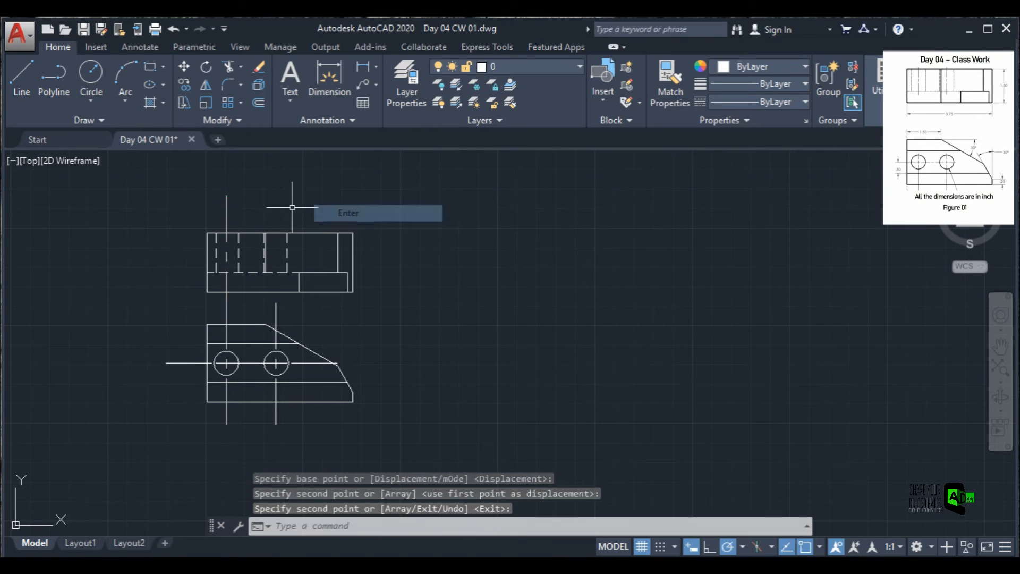
pyautogui.click(227, 207)
pyautogui.click(190, 80)
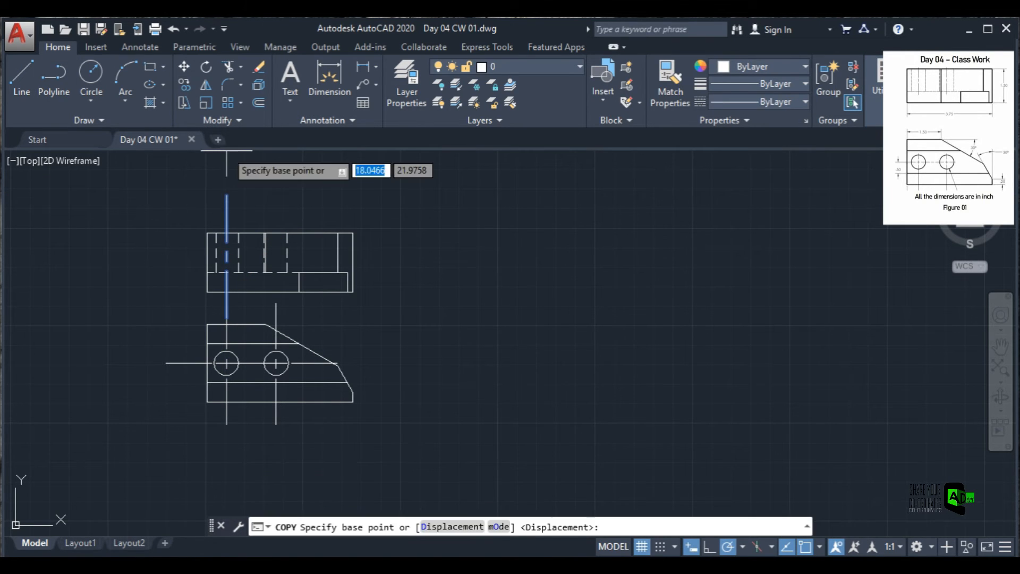
pyautogui.press('Return')
# Copy the top view's vertical centre line horizontally so that it aligns with the right hole's centre.
pyautogui.click(183, 83)
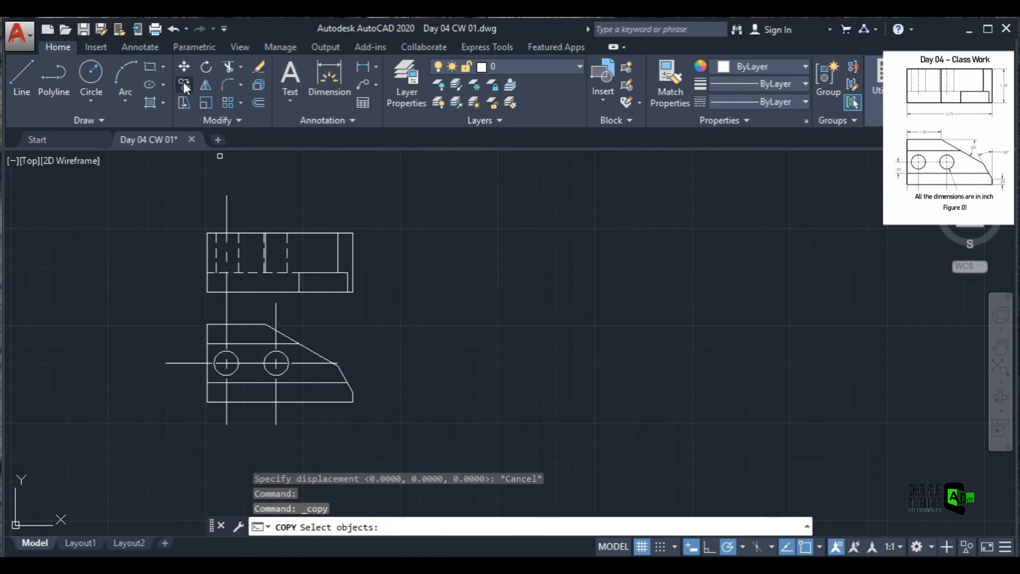
pyautogui.click(227, 215)
pyautogui.press('Return')
pyautogui.click(222, 190)
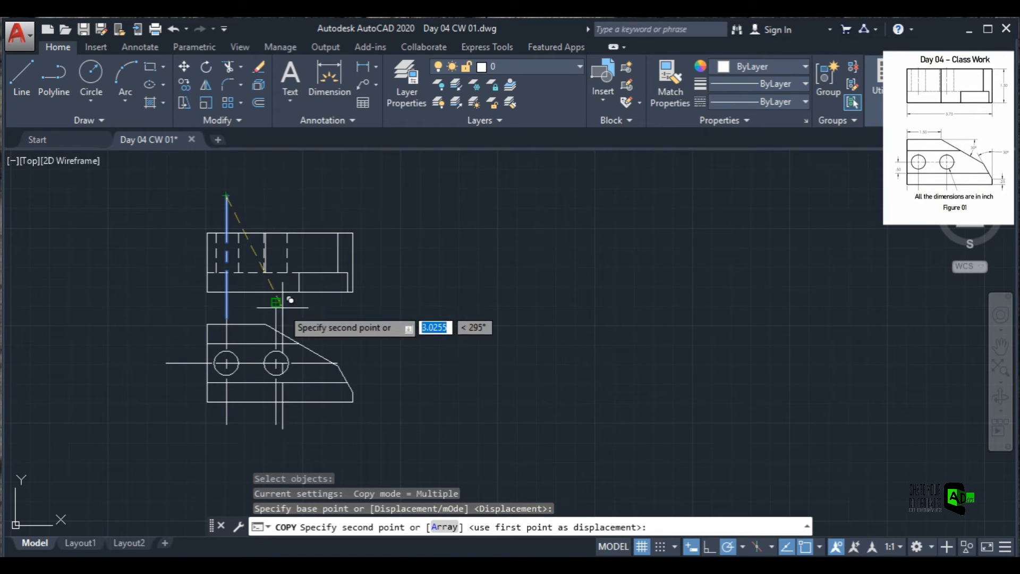
pyautogui.click(276, 194)
pyautogui.rightClick(322, 187)
pyautogui.click(340, 194)
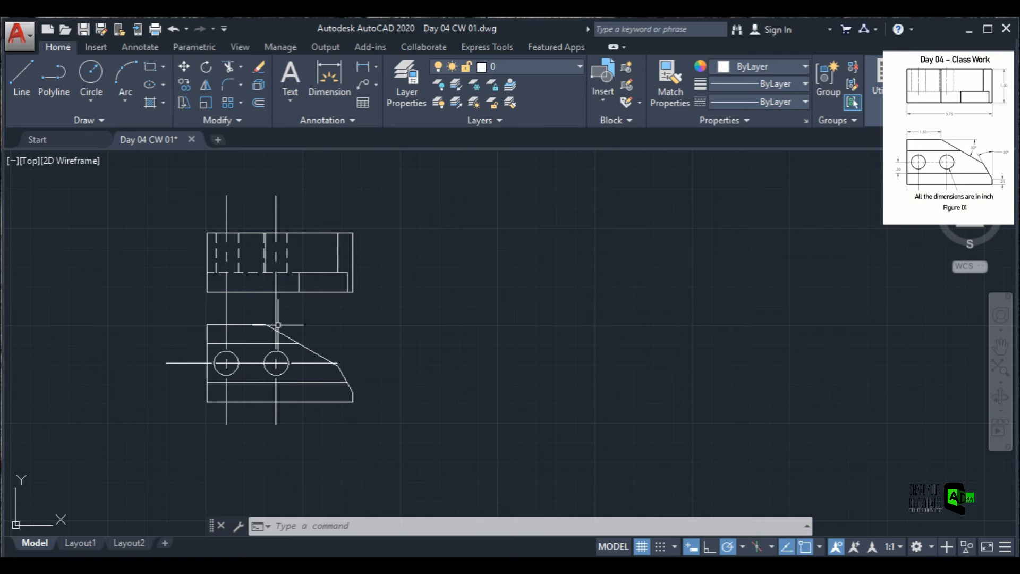
# Try to shorten the right hole's vertical centre line to the front view's sloped and bottom edges, and undo the grip edits.
pyautogui.click(276, 303)
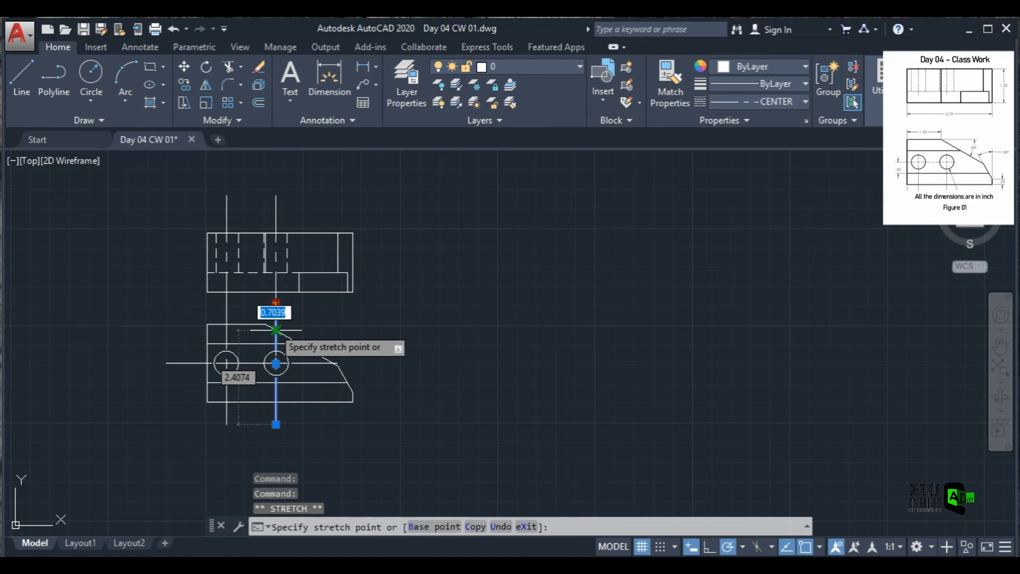
pyautogui.click(276, 330)
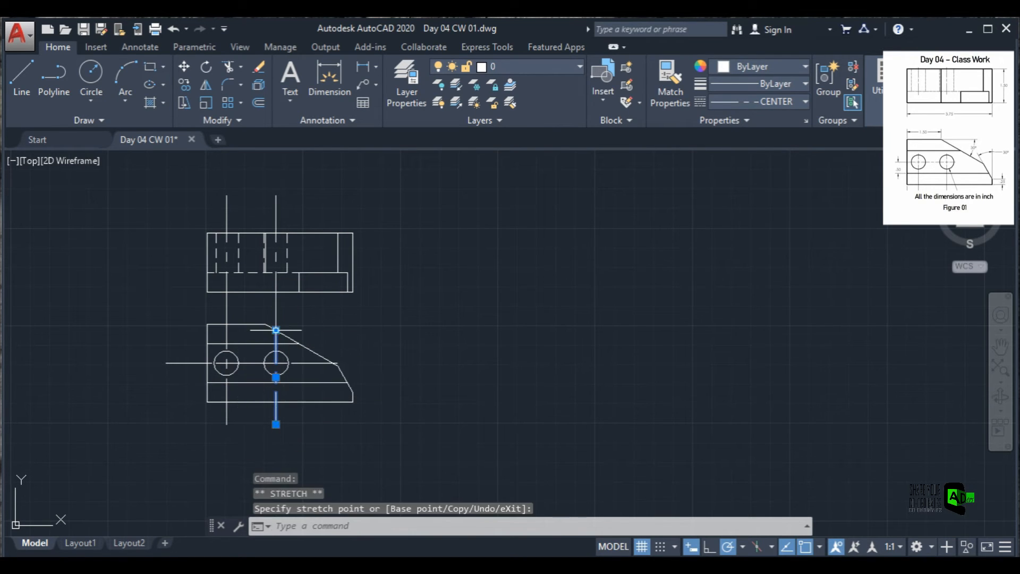
pyautogui.click(275, 424)
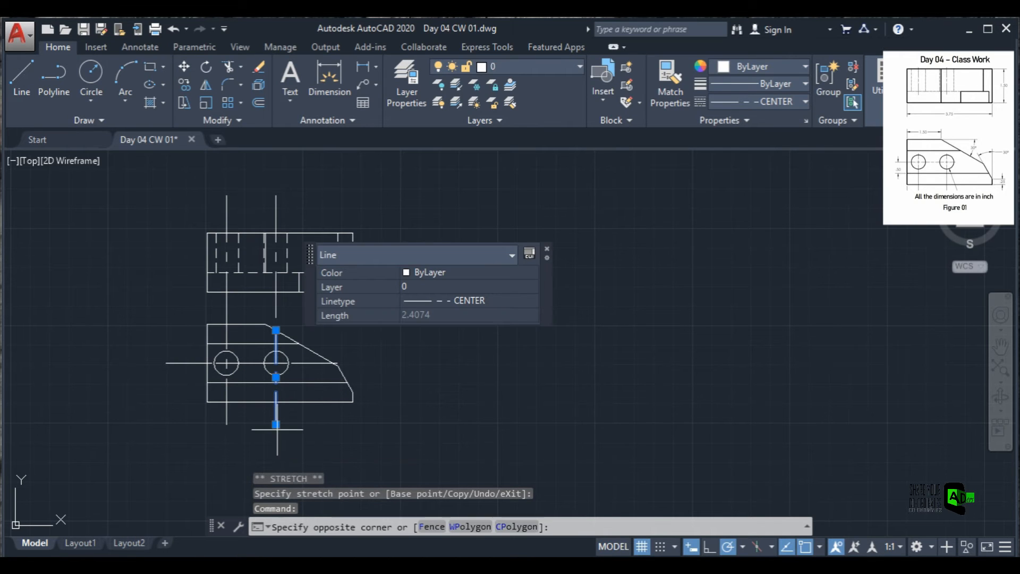
pyautogui.click(277, 429)
pyautogui.click(546, 249)
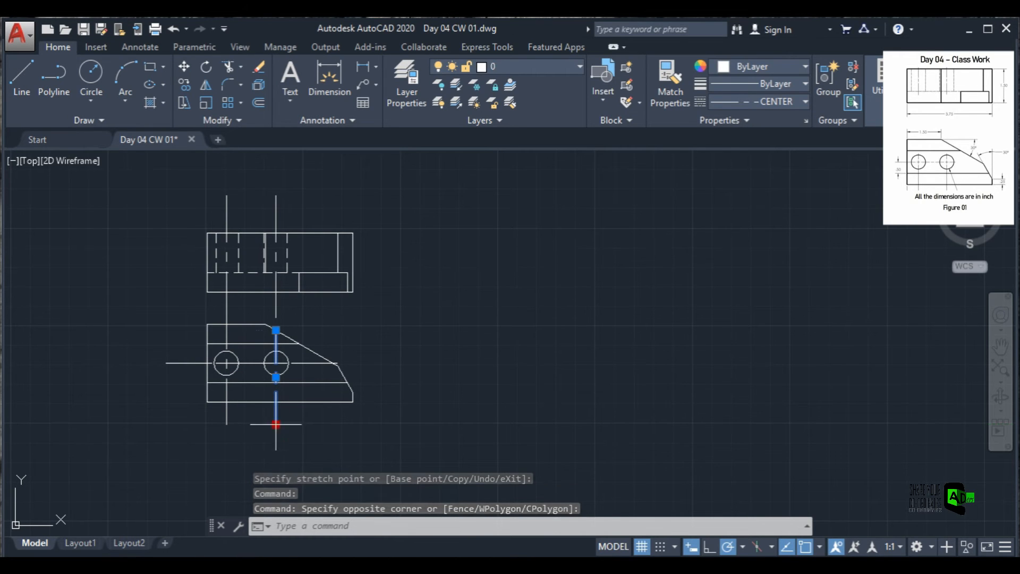
pyautogui.click(276, 424)
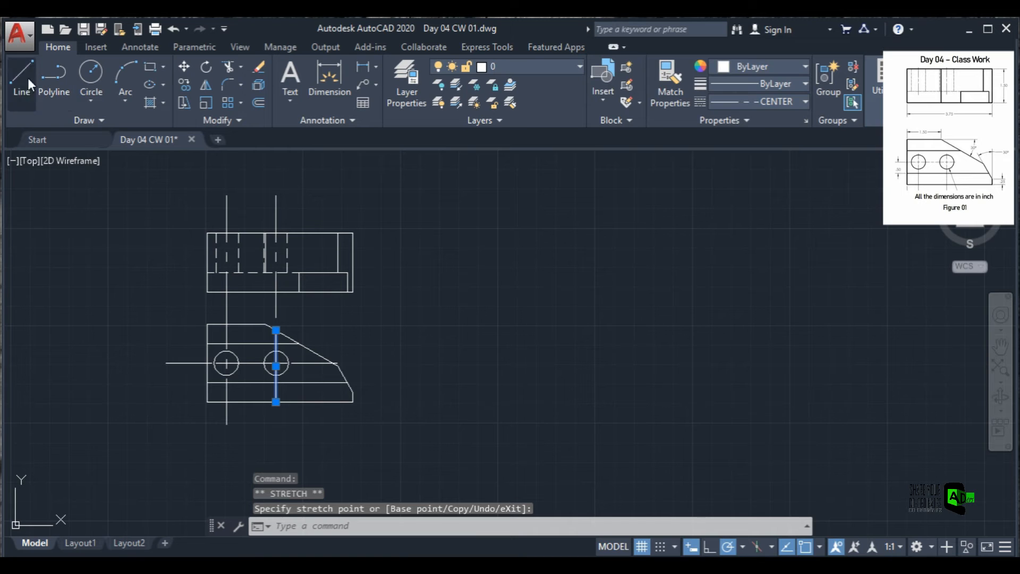
pyautogui.click(172, 29)
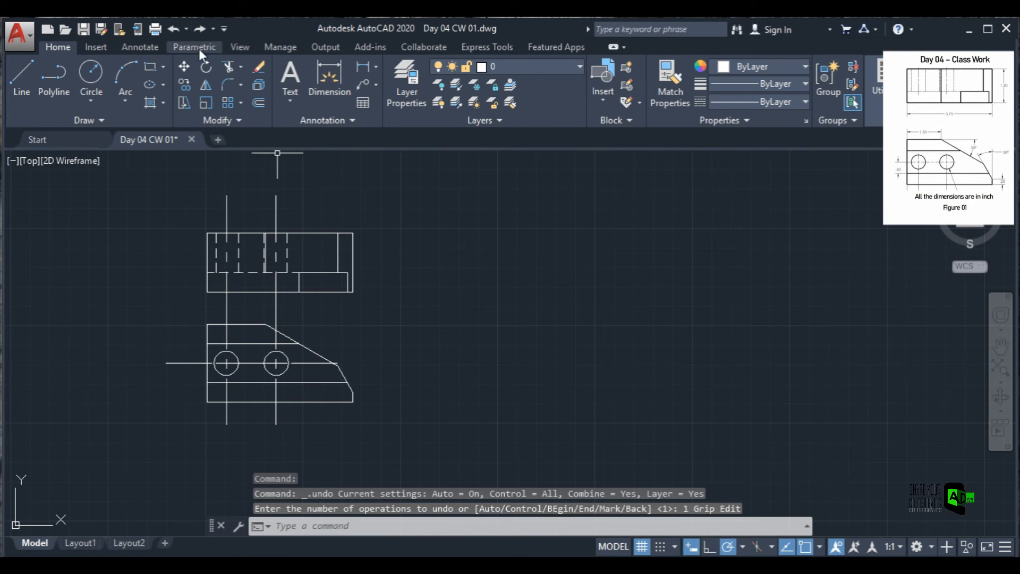
# Add a linear dimension between the top view's two upper corners, placing the dimension line above the view.
pyautogui.click(151, 50)
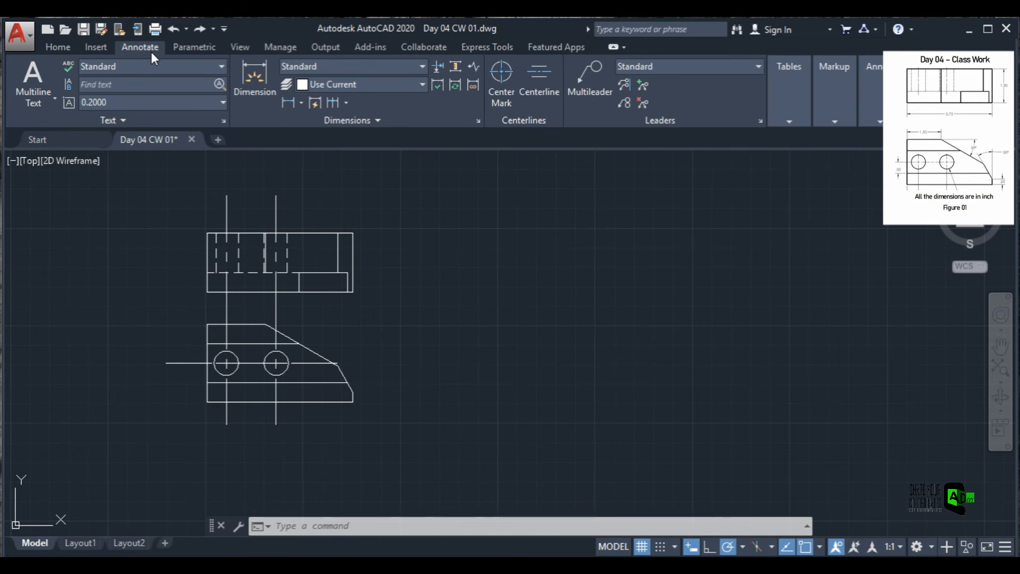
pyautogui.scroll(6, 228, 212)
pyautogui.scroll(-4, 307, 199)
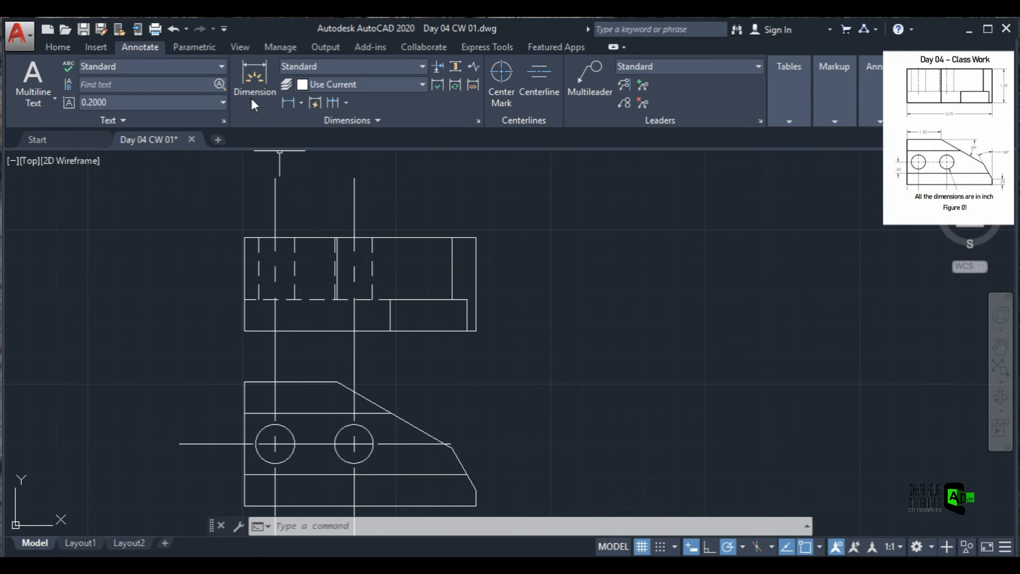
pyautogui.click(287, 102)
pyautogui.click(244, 238)
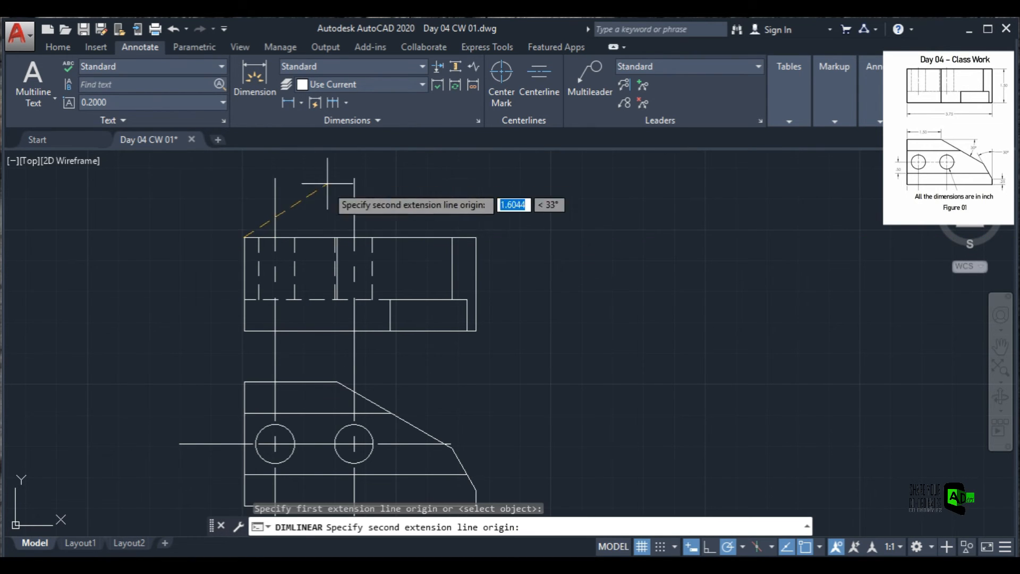
pyautogui.click(476, 237)
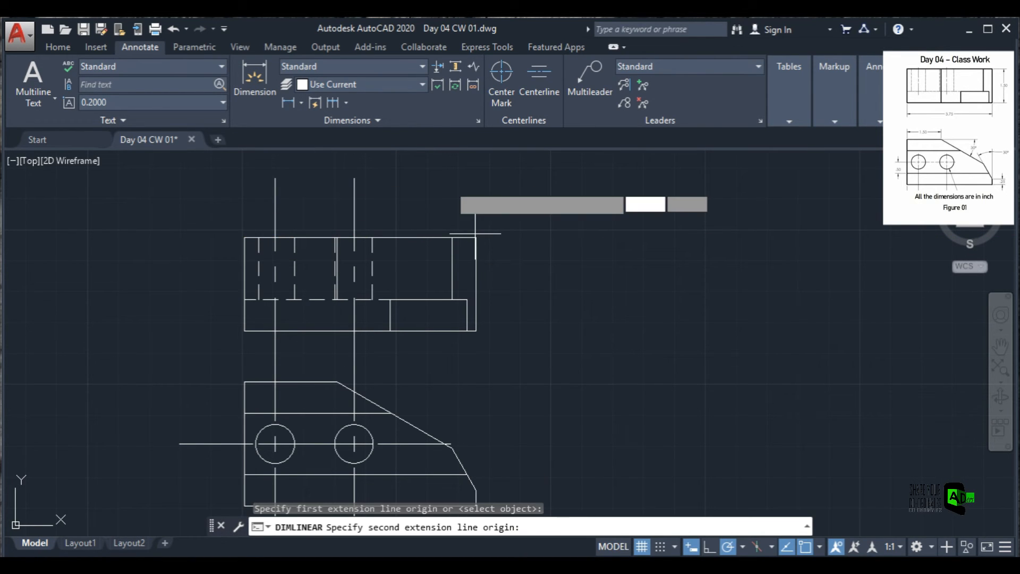
pyautogui.click(410, 180)
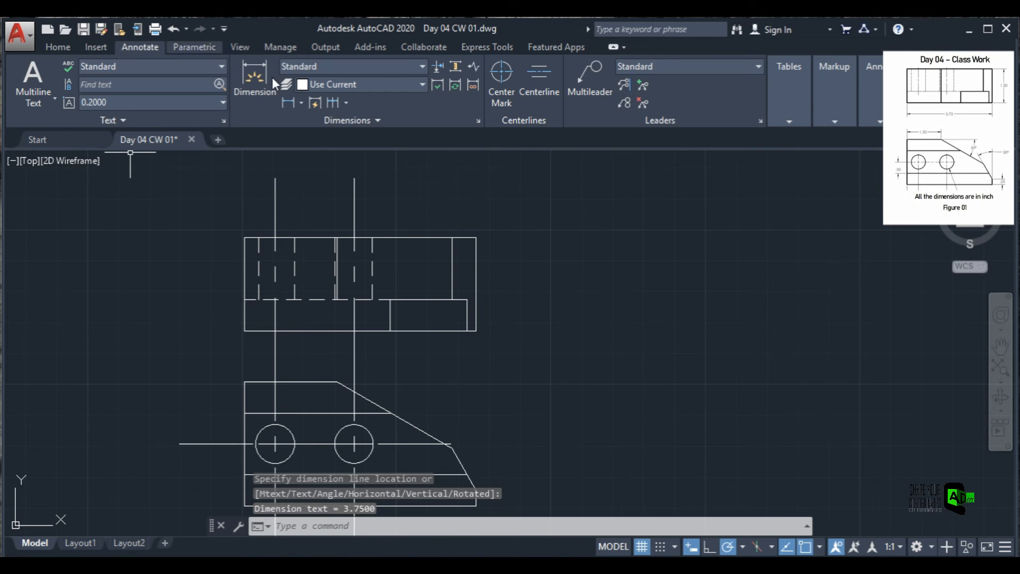
# Undo the last linear dimension and set the Standard dimension style's primary linear units to two decimal places.
pyautogui.hotkey('ctrl', 'z')
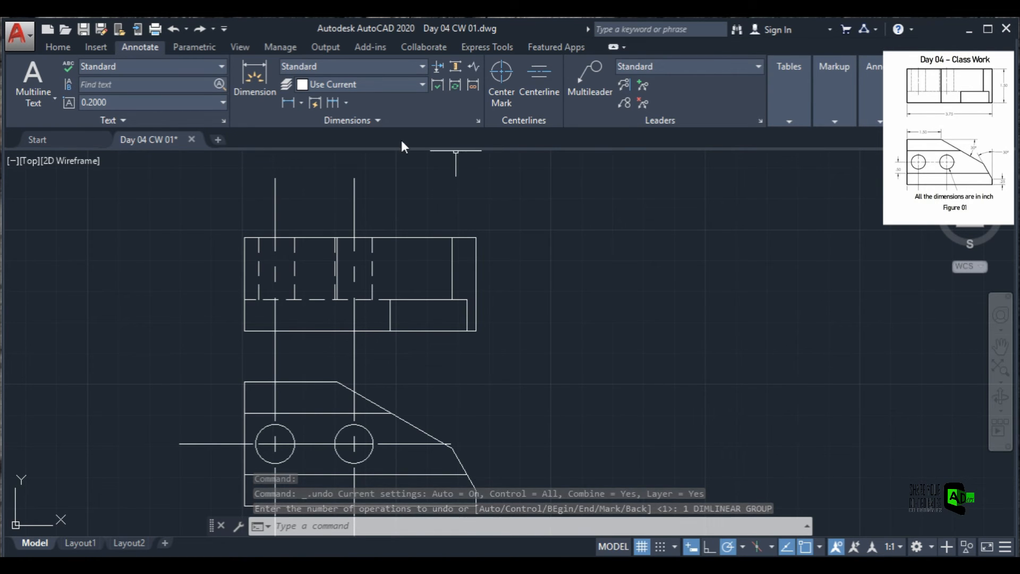
pyautogui.click(479, 121)
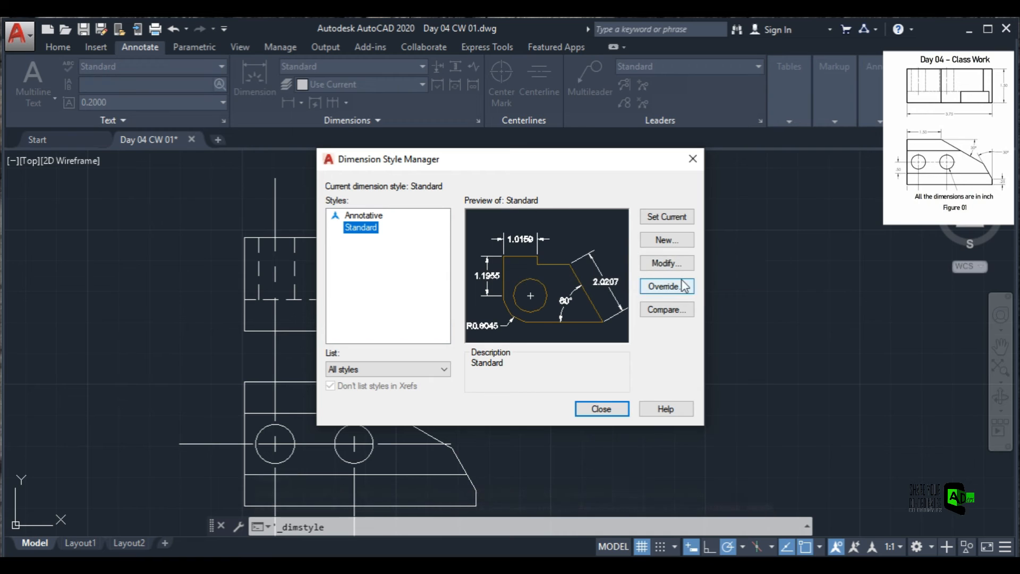
pyautogui.press('Return')
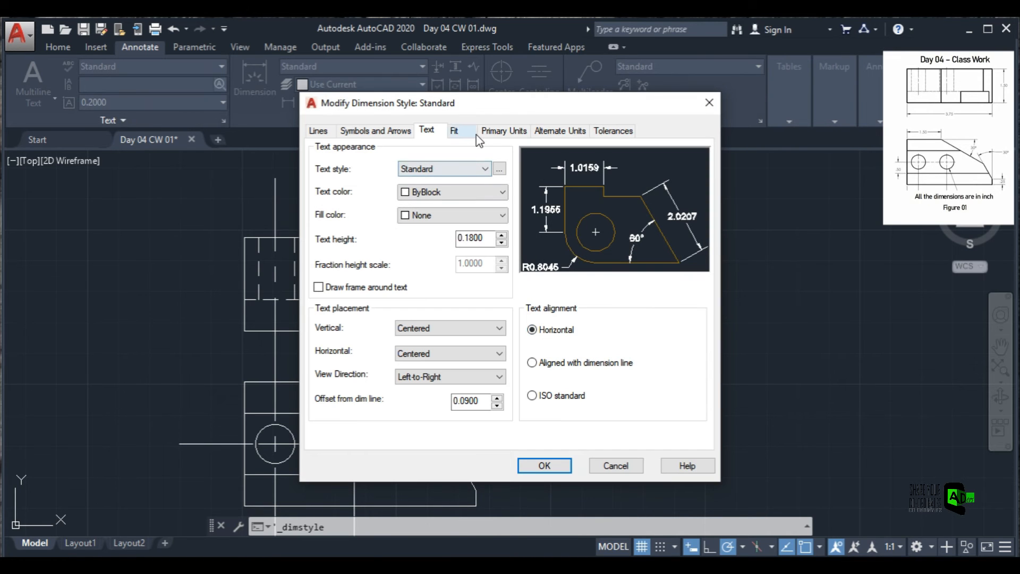
pyautogui.click(510, 131)
pyautogui.click(468, 186)
pyautogui.click(457, 212)
pyautogui.click(544, 466)
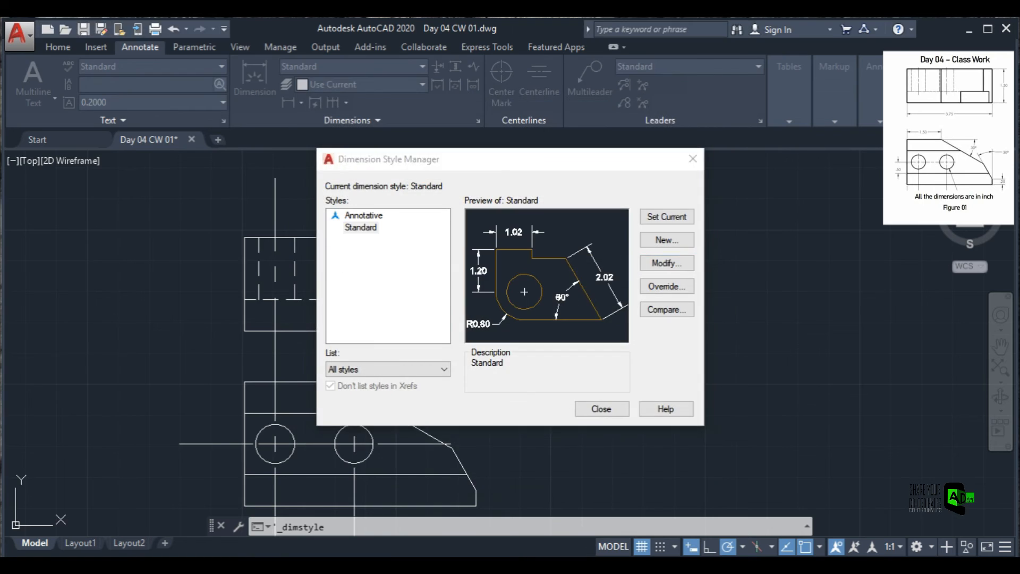
pyautogui.click(611, 411)
# Add linear dimensions for the top view's overall width above it and its overall height along its left side.
pyautogui.click(288, 103)
pyautogui.click(244, 237)
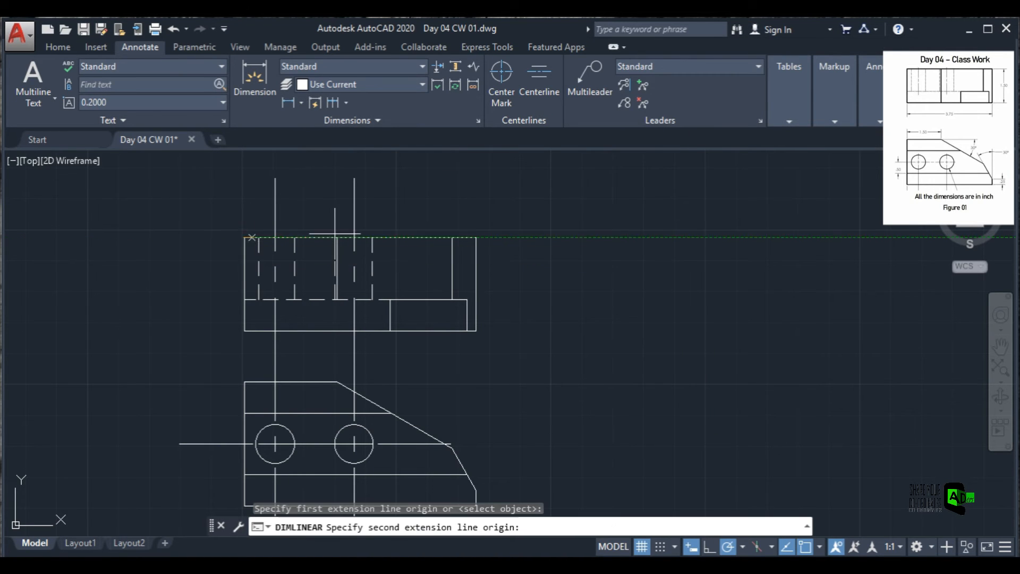
pyautogui.click(475, 237)
pyautogui.click(461, 192)
pyautogui.click(288, 103)
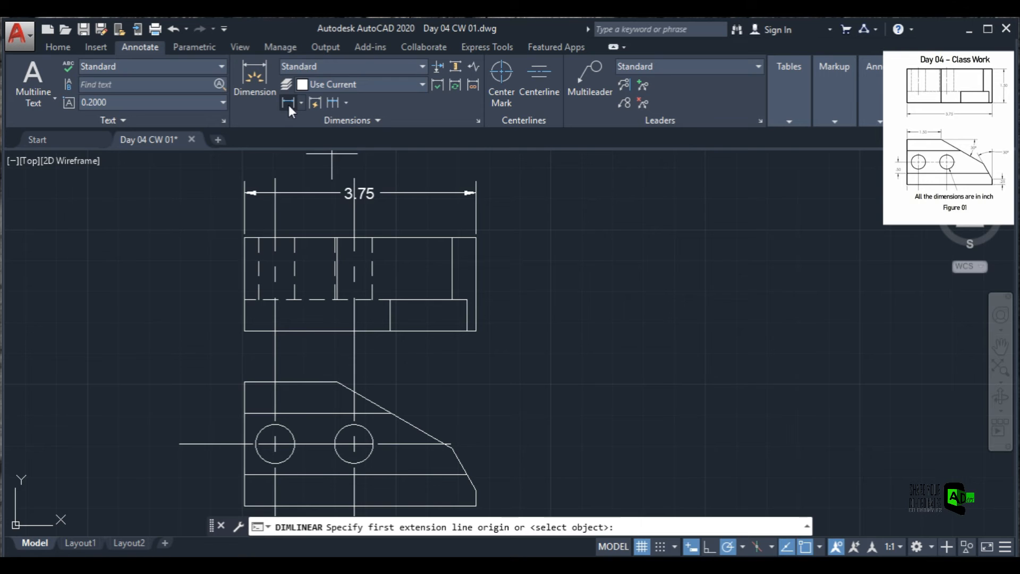
pyautogui.click(244, 330)
pyautogui.click(244, 331)
pyautogui.click(213, 294)
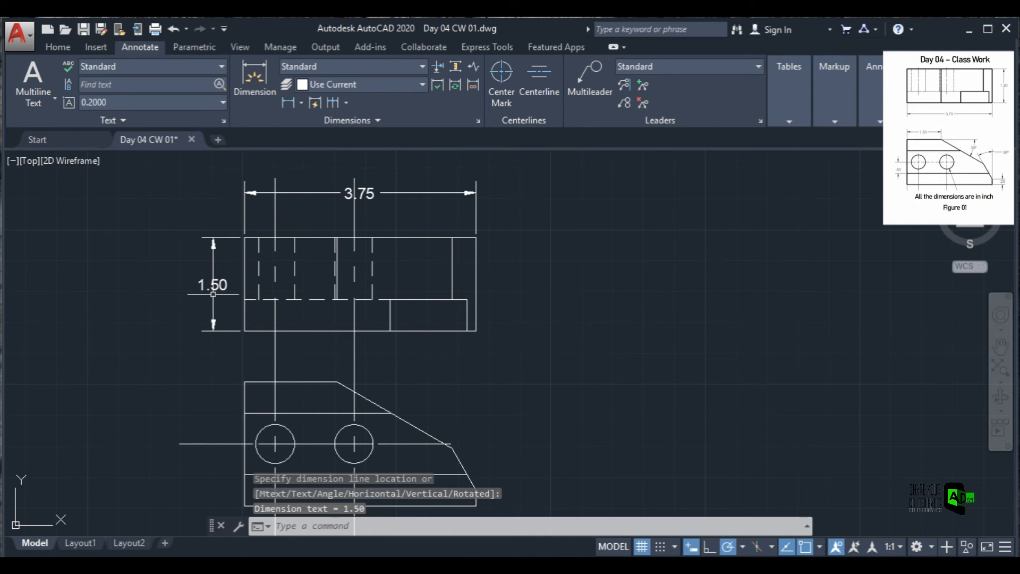
# Add a vertical linear dimension for the top view's lower ledge height, placing it to the right of the view.
pyautogui.click(288, 103)
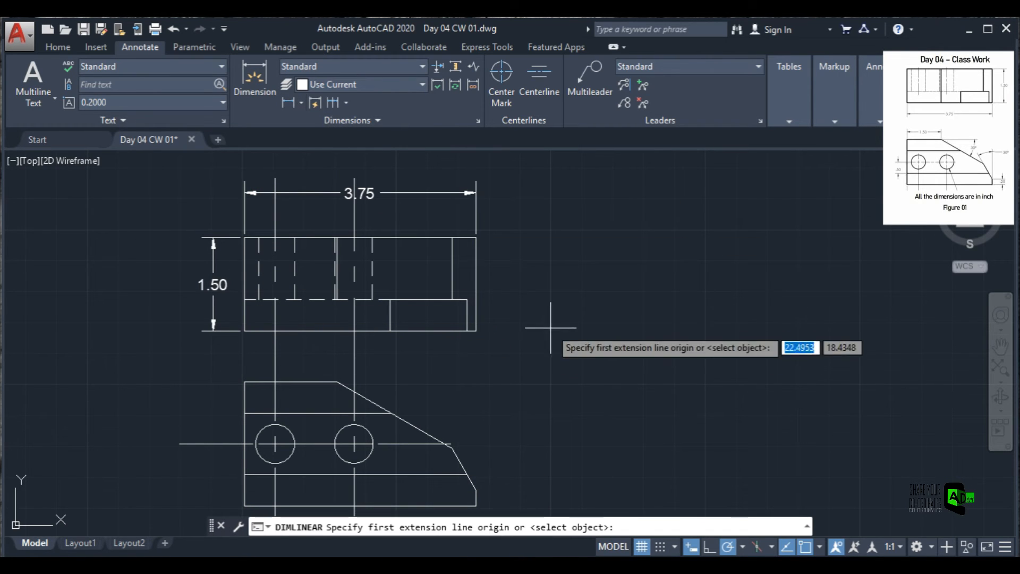
pyautogui.click(476, 299)
pyautogui.click(476, 330)
pyautogui.click(552, 315)
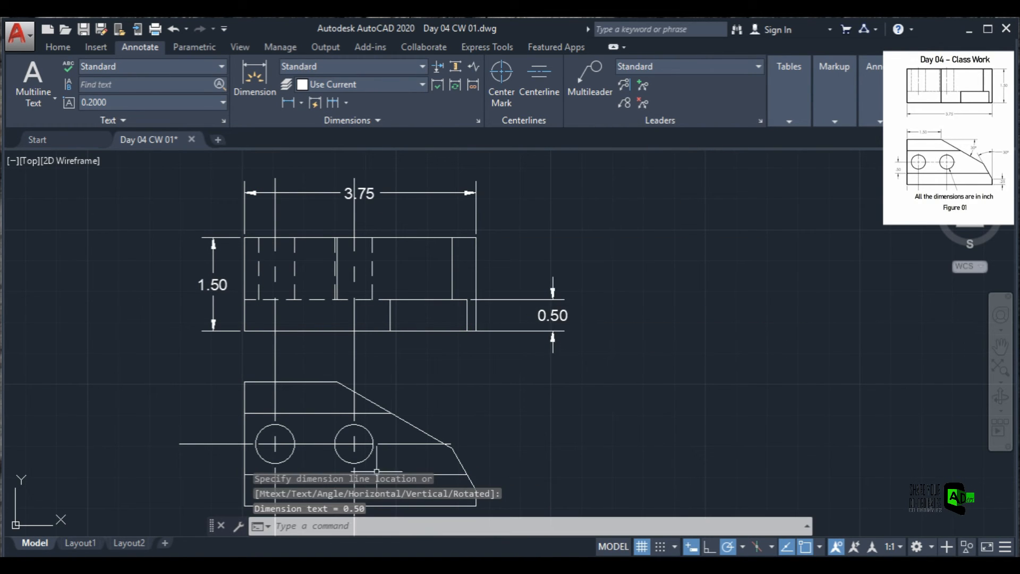
# Dimension the front view's upper two vertical spacings along its left edge, from the top edge down to the holes' horizontal centre line.
pyautogui.click(287, 103)
pyautogui.click(244, 381)
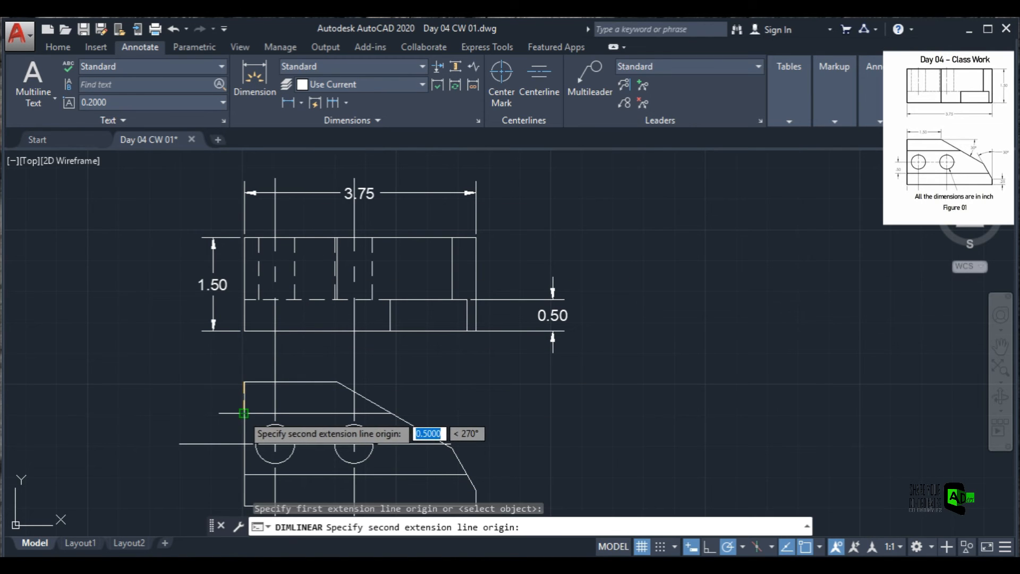
pyautogui.click(244, 413)
pyautogui.click(142, 398)
pyautogui.click(298, 102)
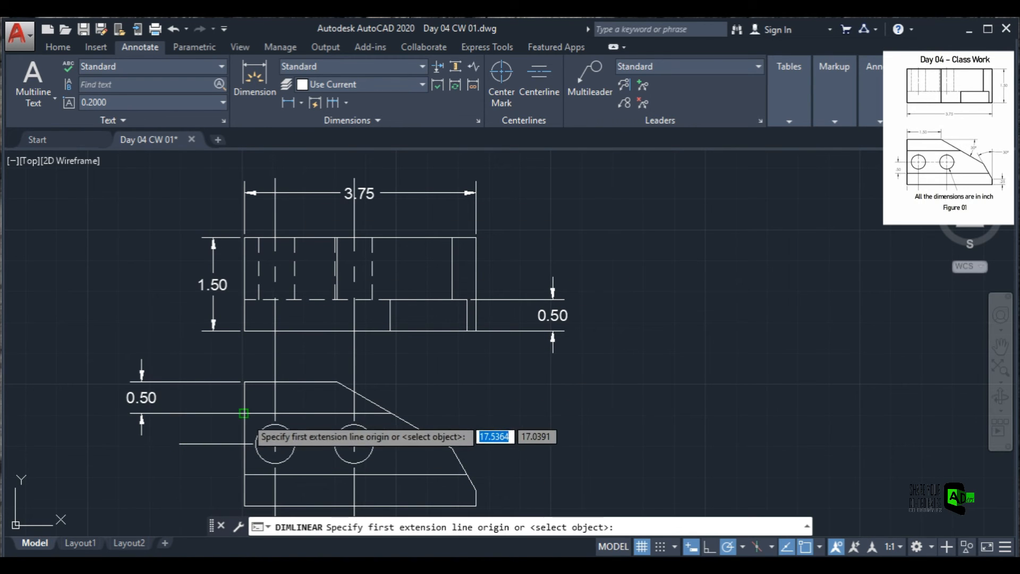
pyautogui.click(244, 413)
pyautogui.click(244, 443)
pyautogui.click(141, 428)
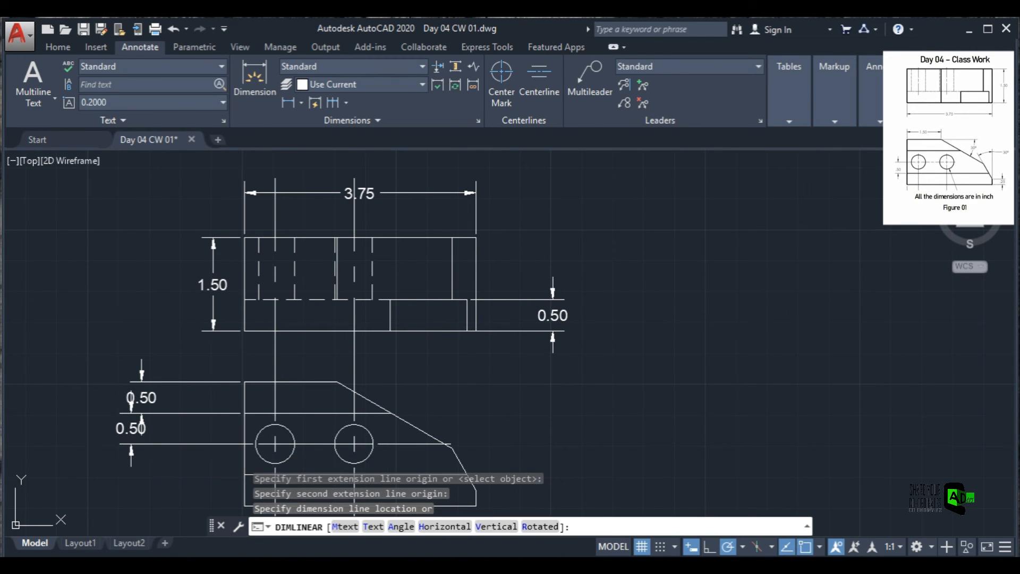
# Dimension the front view's lower two vertical spacings along its left edge, from the holes' centre line down to the bottom edge.
pyautogui.scroll(2, 206, 451)
pyautogui.scroll(-4, 206, 451)
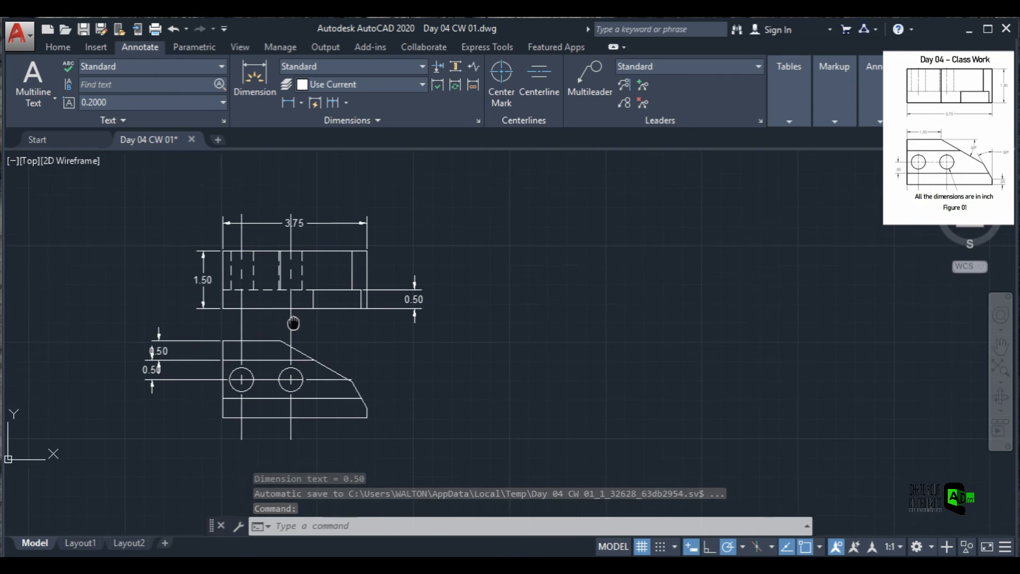
pyautogui.press('space')
pyautogui.click(221, 365)
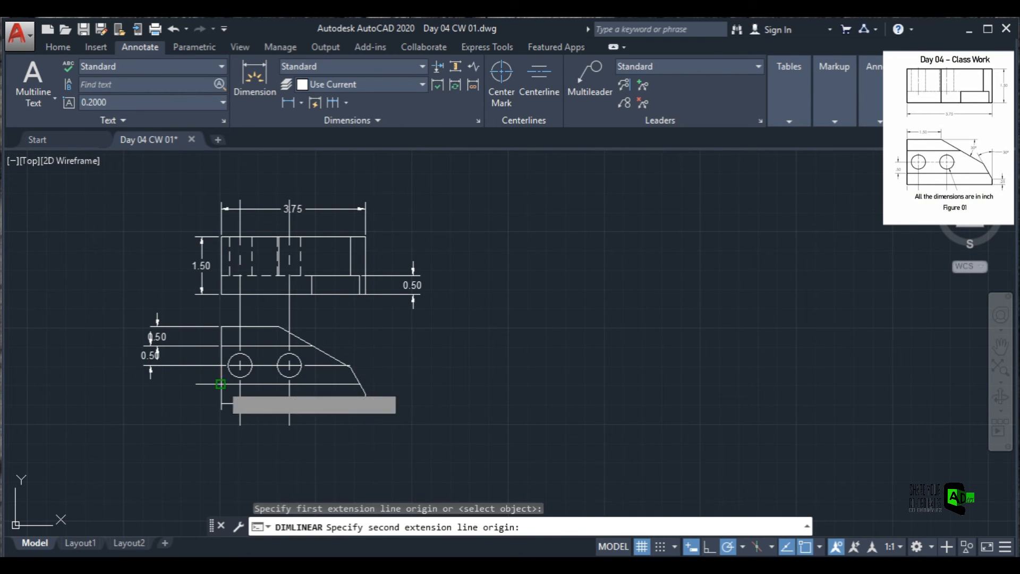
pyautogui.click(221, 384)
pyautogui.click(151, 376)
pyautogui.click(293, 106)
pyautogui.click(221, 383)
pyautogui.click(221, 403)
pyautogui.click(159, 402)
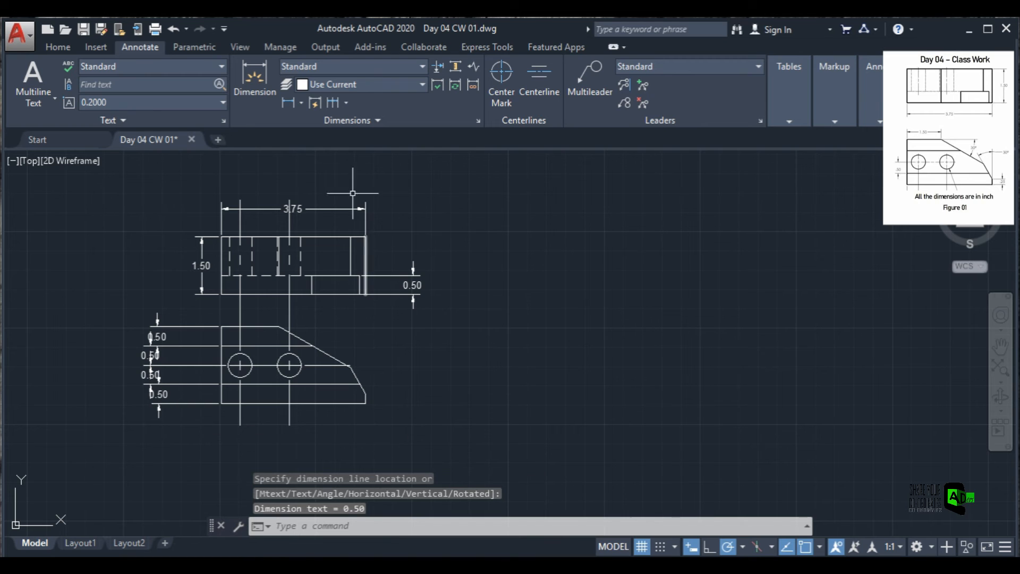
# Add linear dimensions to the front view's short vertical right edge and its horizontal top edge.
pyautogui.click(287, 103)
pyautogui.click(366, 394)
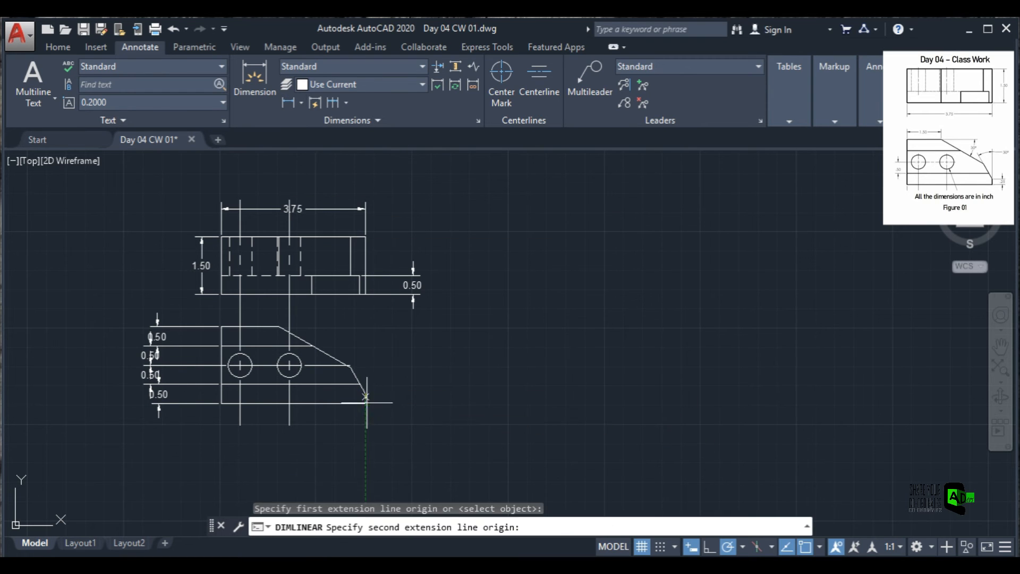
pyautogui.click(366, 403)
pyautogui.click(486, 396)
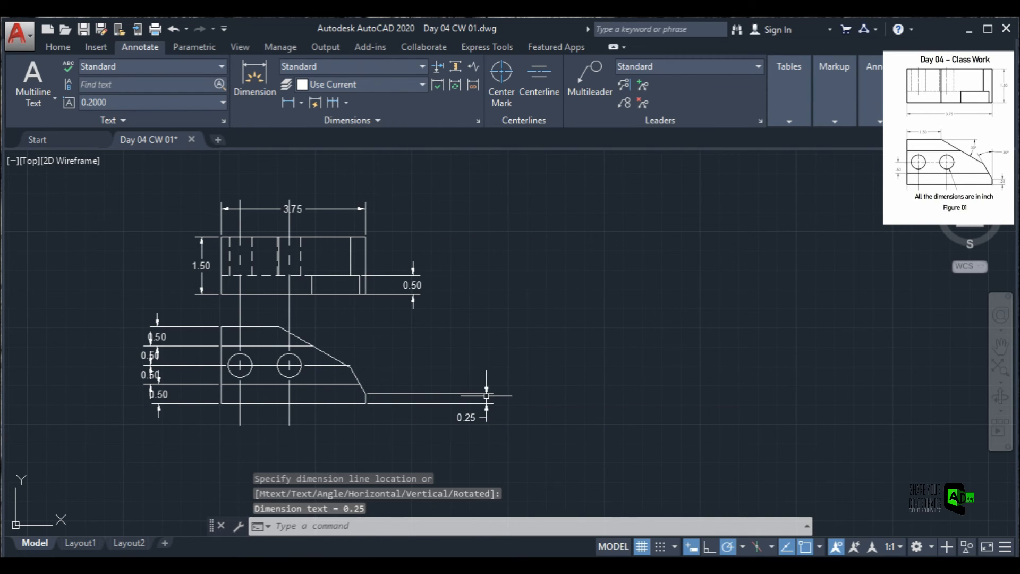
pyautogui.click(288, 103)
pyautogui.click(221, 326)
pyautogui.click(277, 326)
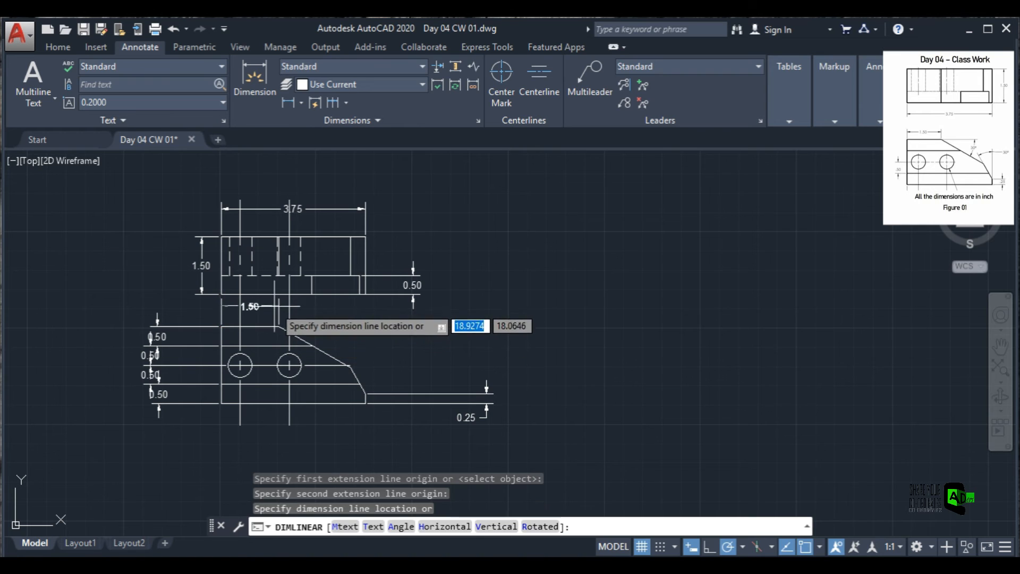
pyautogui.click(276, 307)
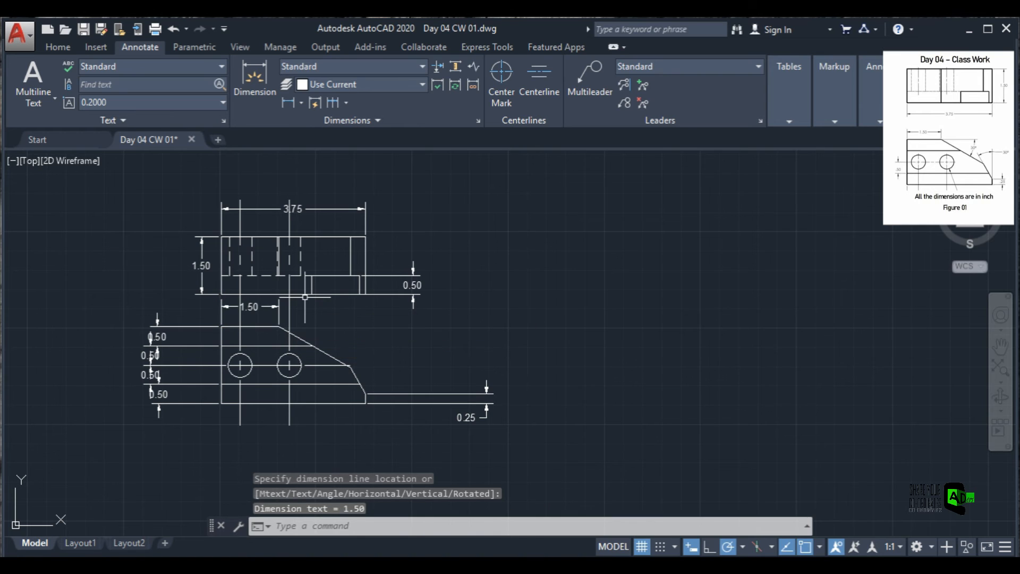
# Dimension the horizontal distance from the front view's lower-left corner to the left hole's centre, placing it below the view.
pyautogui.click(287, 103)
pyautogui.click(221, 403)
pyautogui.click(240, 365)
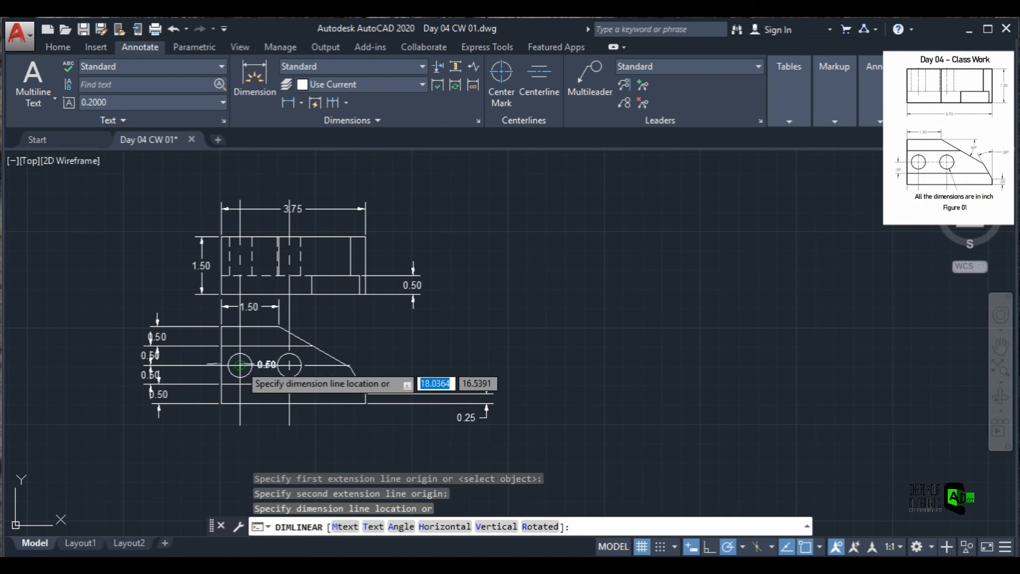
pyautogui.click(242, 455)
# Try to dimension the horizontal distance from the front view's lower-left corner to the right hole's centre line.
pyautogui.click(287, 103)
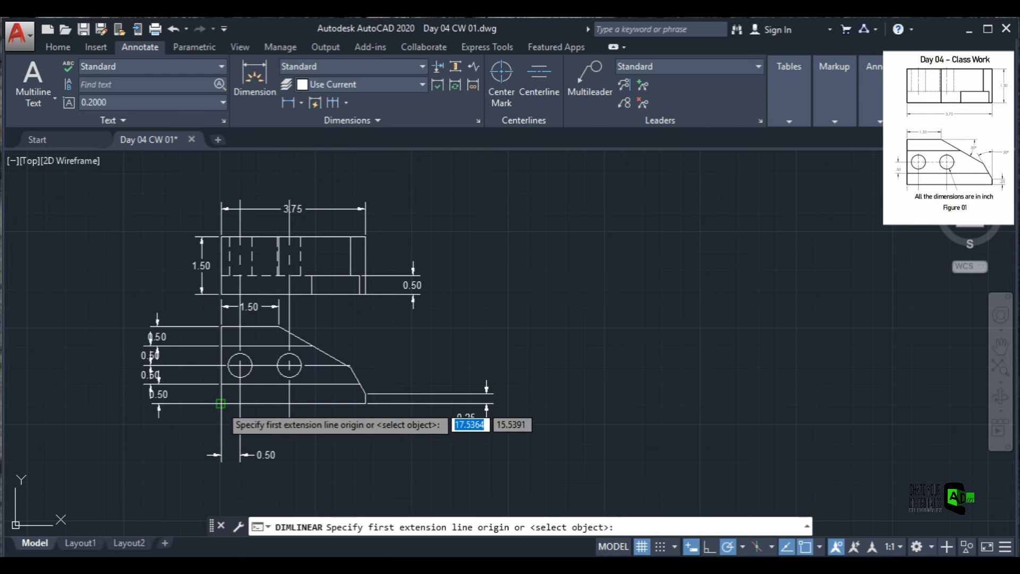
pyautogui.click(221, 403)
pyautogui.click(289, 403)
pyautogui.click(150, 170)
pyautogui.click(288, 104)
pyautogui.click(221, 403)
pyautogui.click(289, 403)
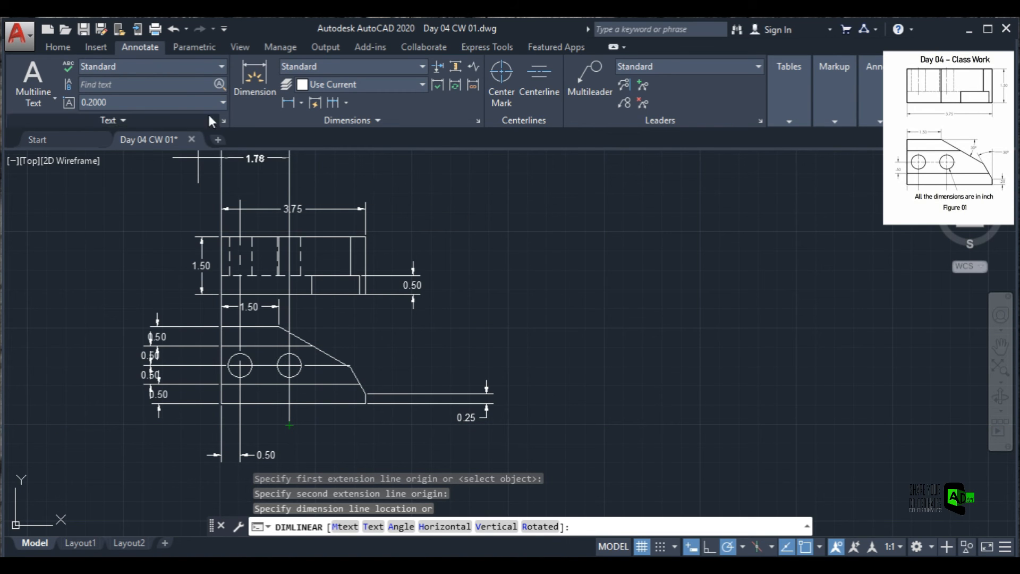
pyautogui.click(288, 105)
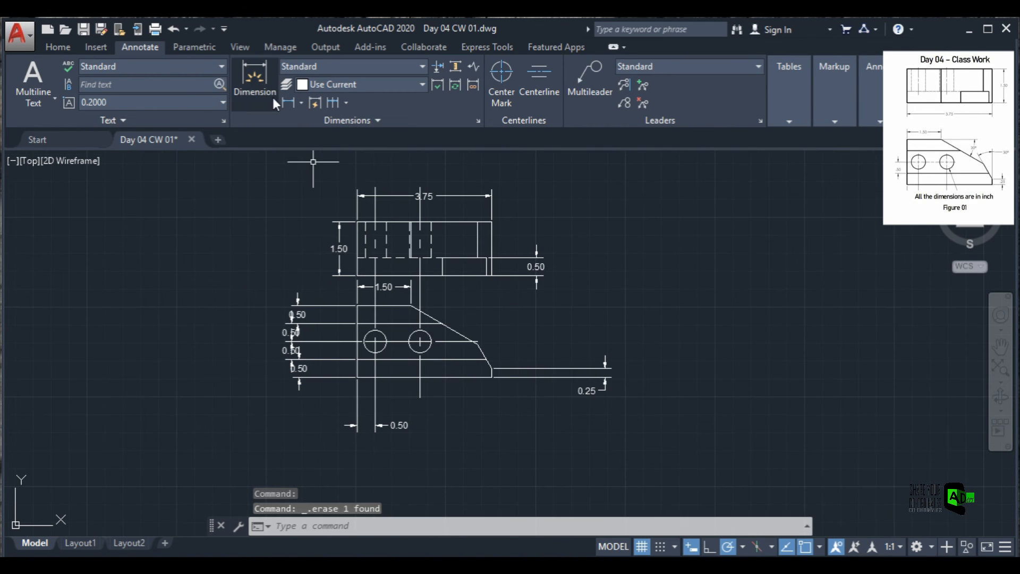
# Add a horizontal linear dimension between the two holes' centres, placing it below the front view.
pyautogui.click(288, 104)
pyautogui.click(375, 341)
pyautogui.click(419, 341)
pyautogui.click(409, 437)
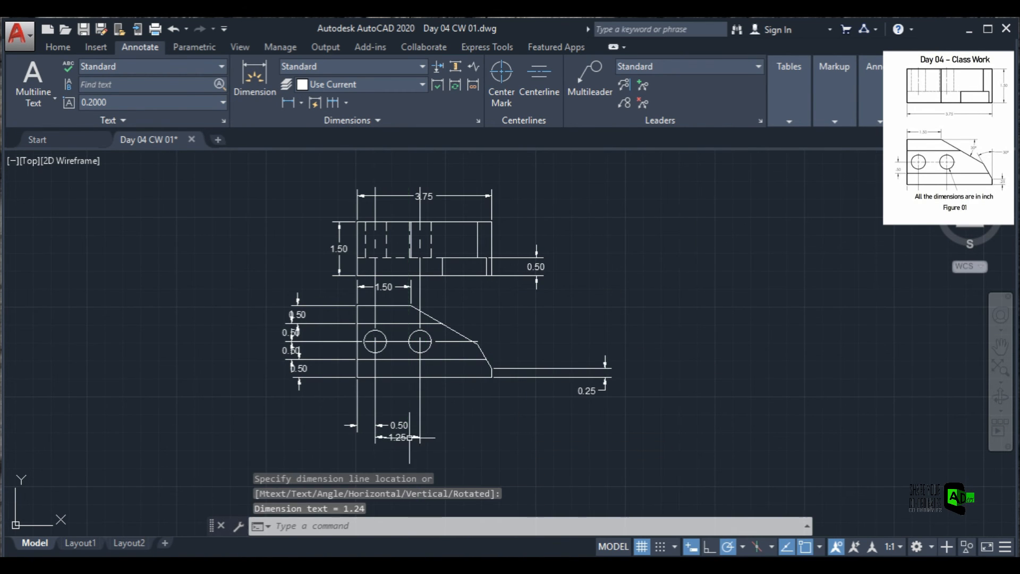
pyautogui.click(346, 104)
pyautogui.click(300, 103)
pyautogui.click(301, 103)
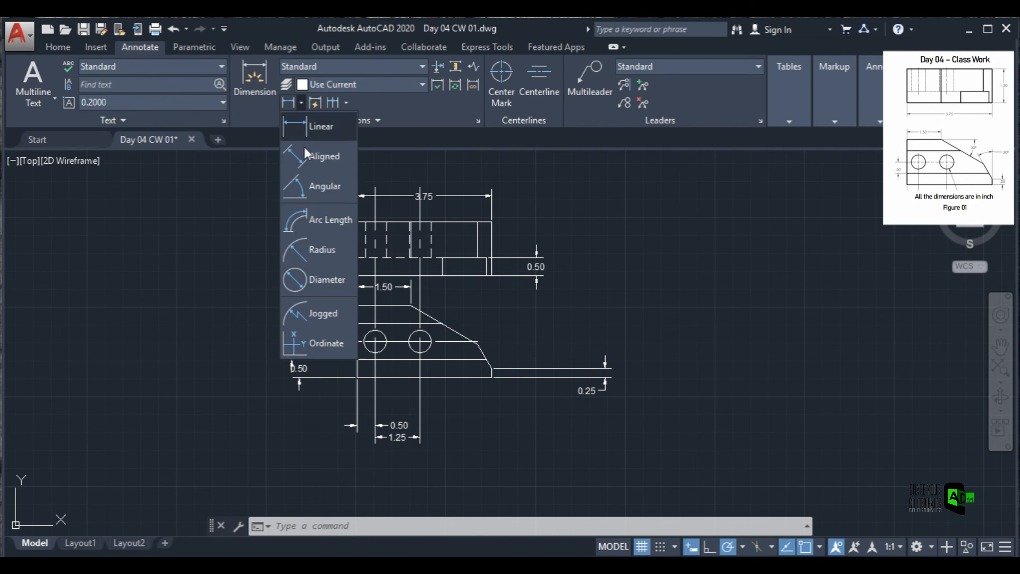
pyautogui.click(303, 282)
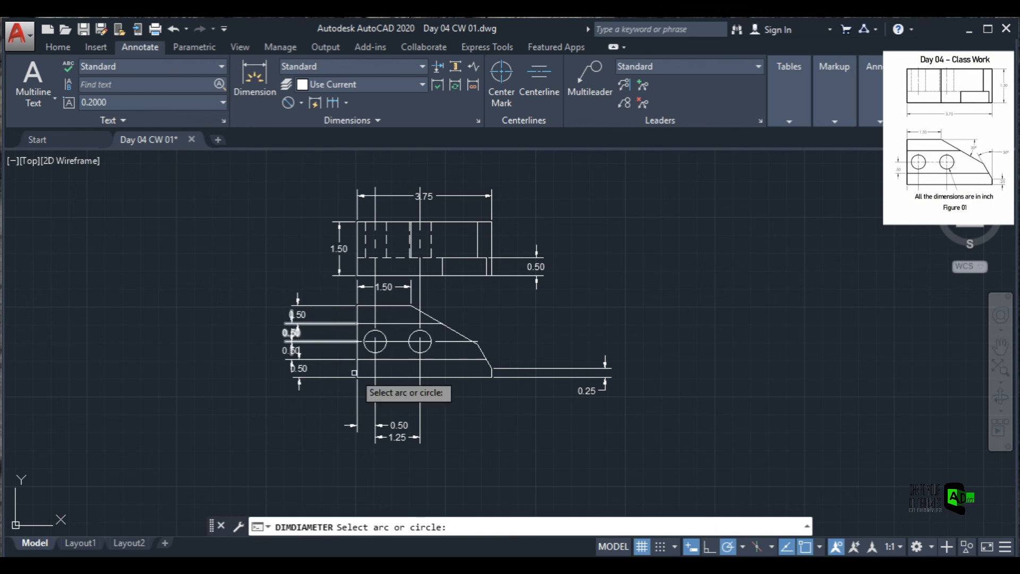
pyautogui.click(387, 341)
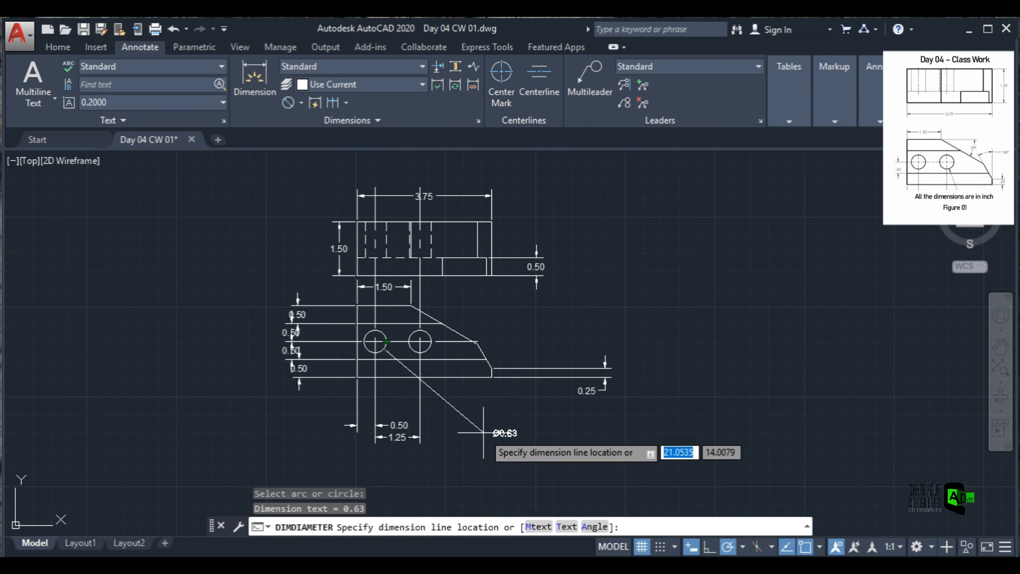
# Draw a circle with the default 0.3125 radius to the left of the two views, and undo it.
pyautogui.click(58, 46)
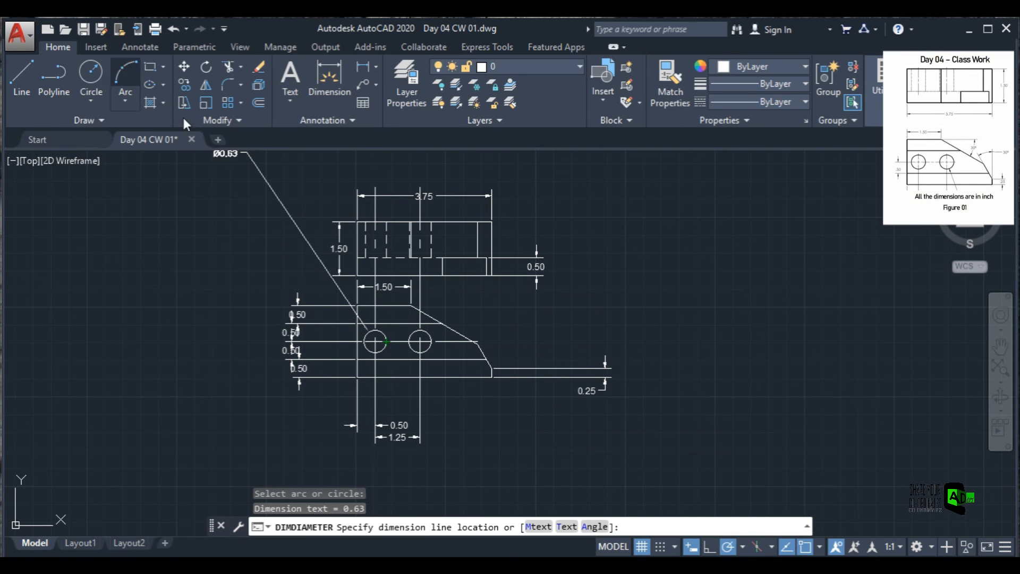
pyautogui.click(96, 73)
pyautogui.click(226, 264)
pyautogui.click(226, 263)
pyautogui.rightClick(227, 263)
pyautogui.click(246, 272)
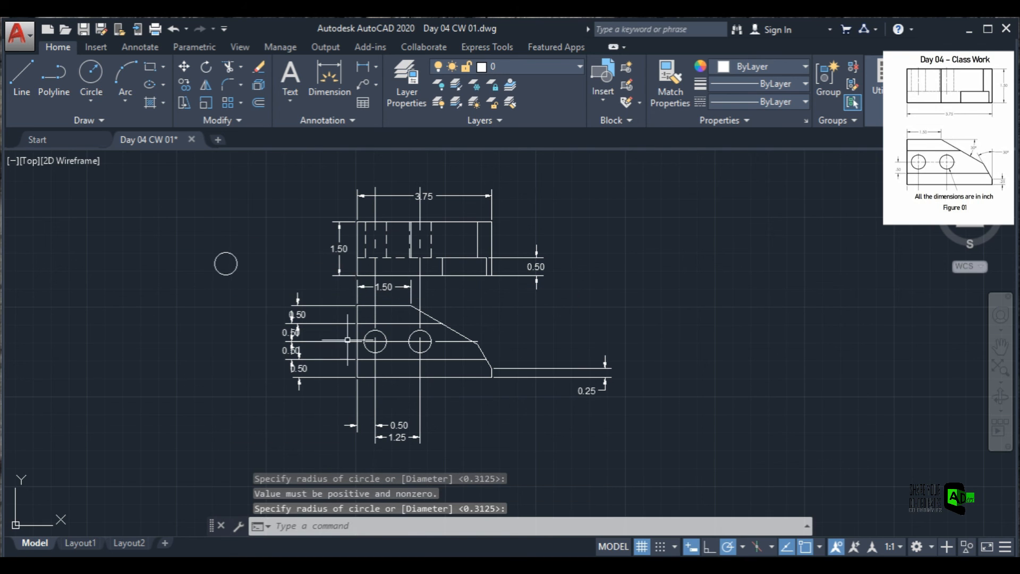
pyautogui.click(174, 30)
# Try erasing a hole circle in the front view, and undo the erasure.
pyautogui.click(428, 337)
pyautogui.press('Delete')
pyautogui.click(385, 336)
pyautogui.click(177, 30)
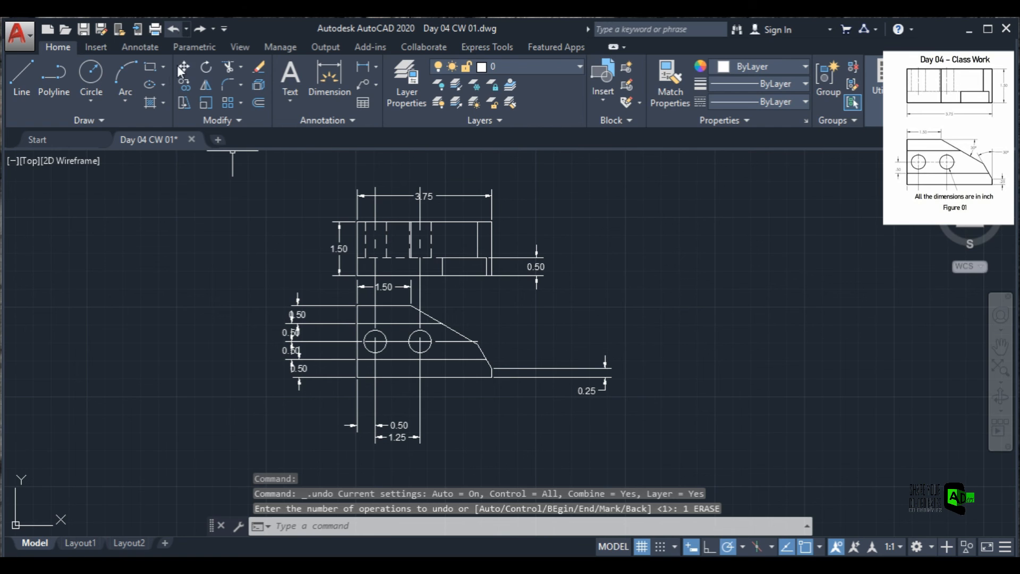
# Add a diameter dimension to the front view's left hole, placing its text below and to the right of the view.
pyautogui.click(140, 47)
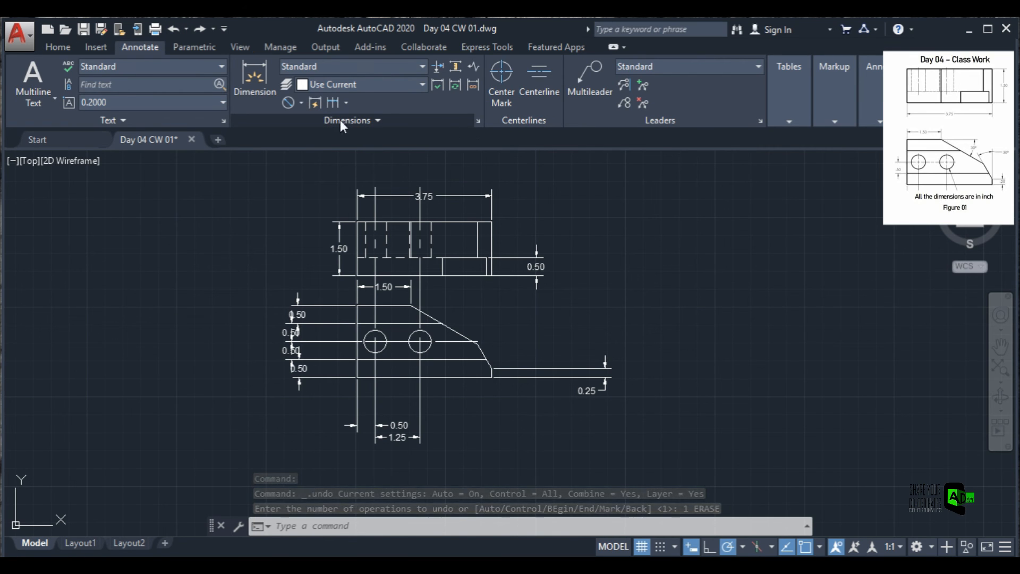
pyautogui.click(288, 102)
pyautogui.click(386, 350)
pyautogui.click(490, 426)
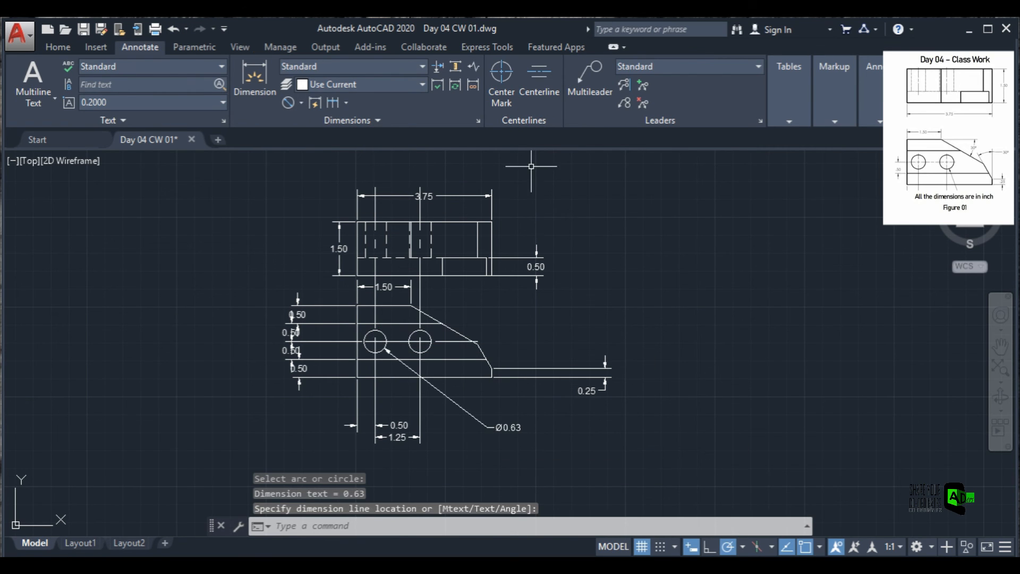
pyautogui.click(478, 121)
pyautogui.click(678, 156)
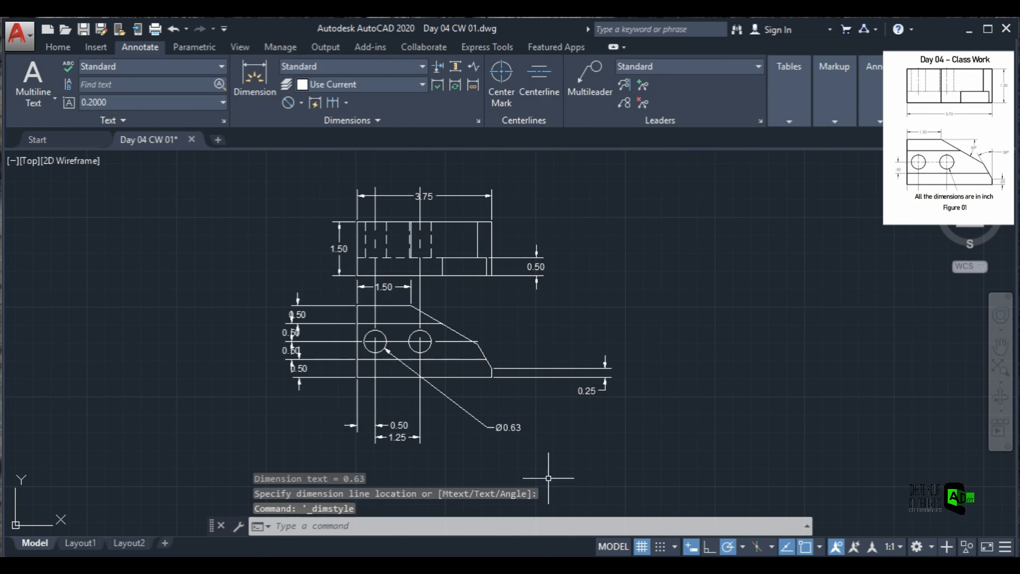
pyautogui.click(490, 426)
pyautogui.rightClick(489, 427)
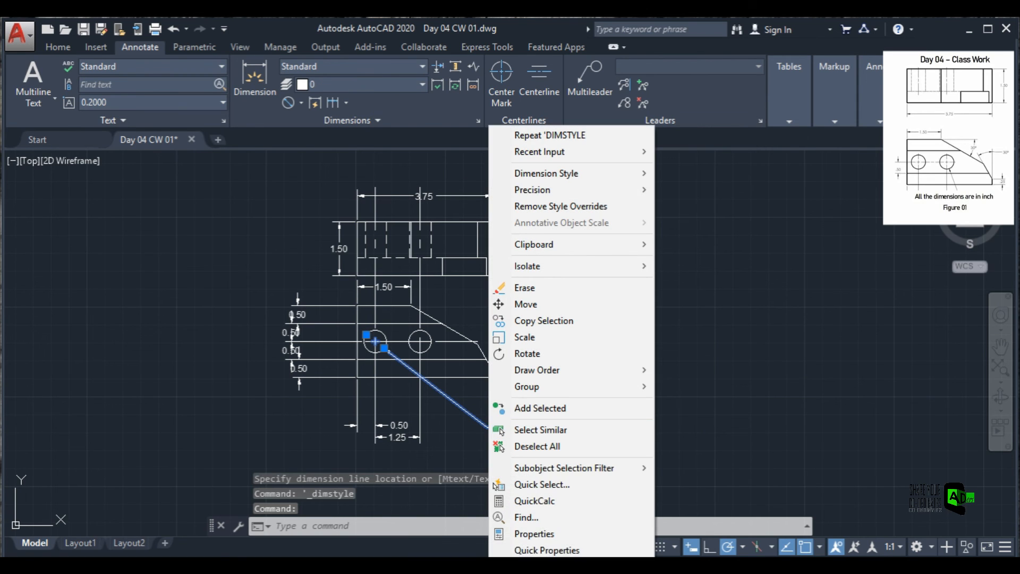
pyautogui.click(530, 545)
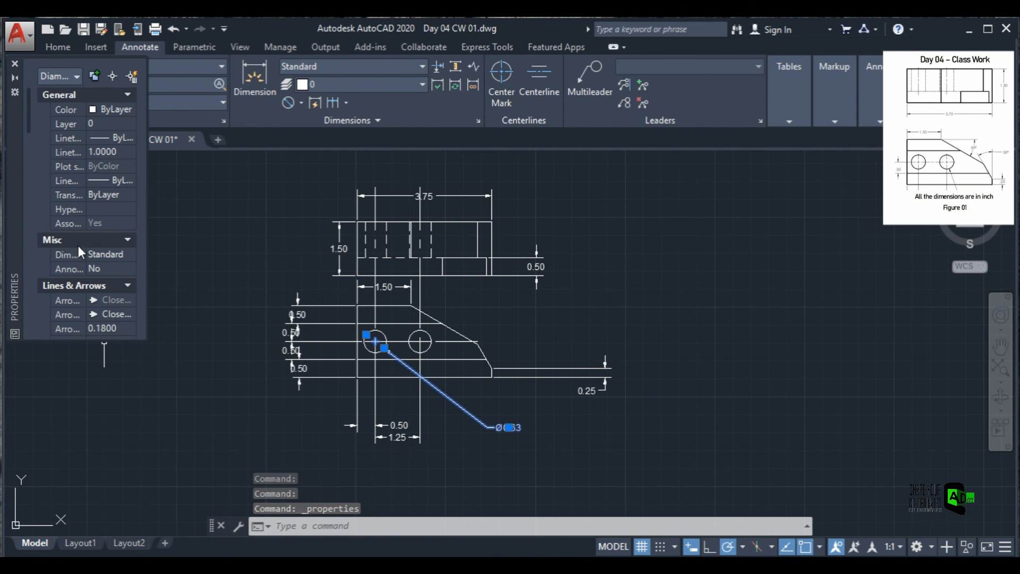
pyautogui.click(15, 63)
# Try setting the Standard dimension style's linear precision to 0.000, and undo the change.
pyautogui.click(477, 121)
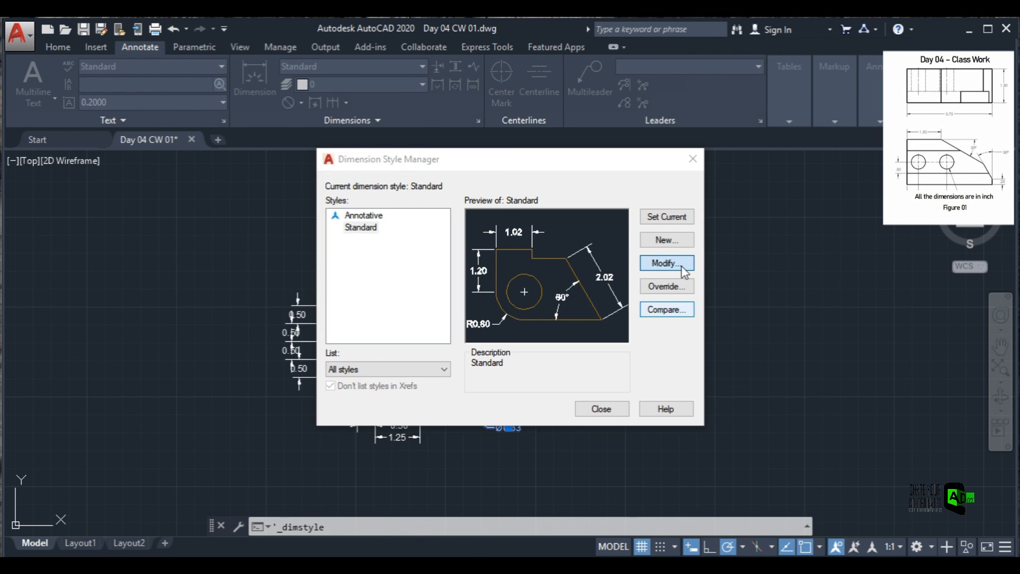
pyautogui.click(666, 263)
pyautogui.click(478, 183)
pyautogui.click(473, 226)
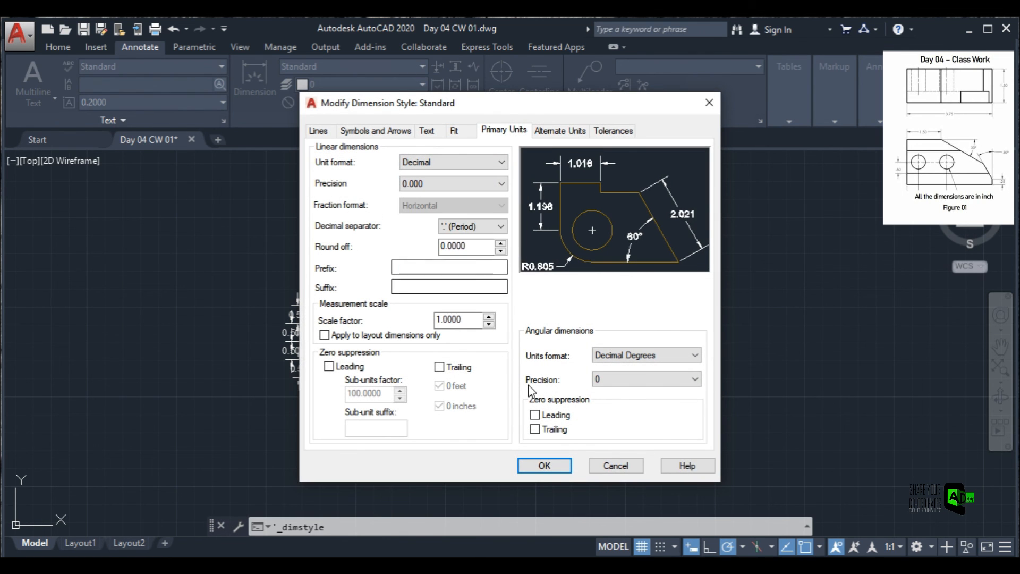
pyautogui.click(570, 469)
pyautogui.click(594, 412)
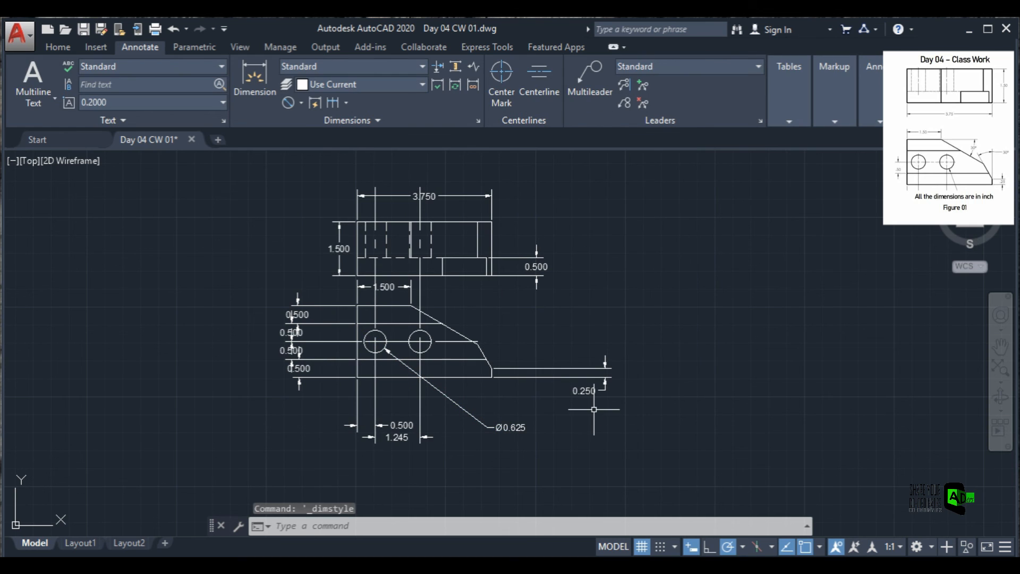
pyautogui.click(173, 29)
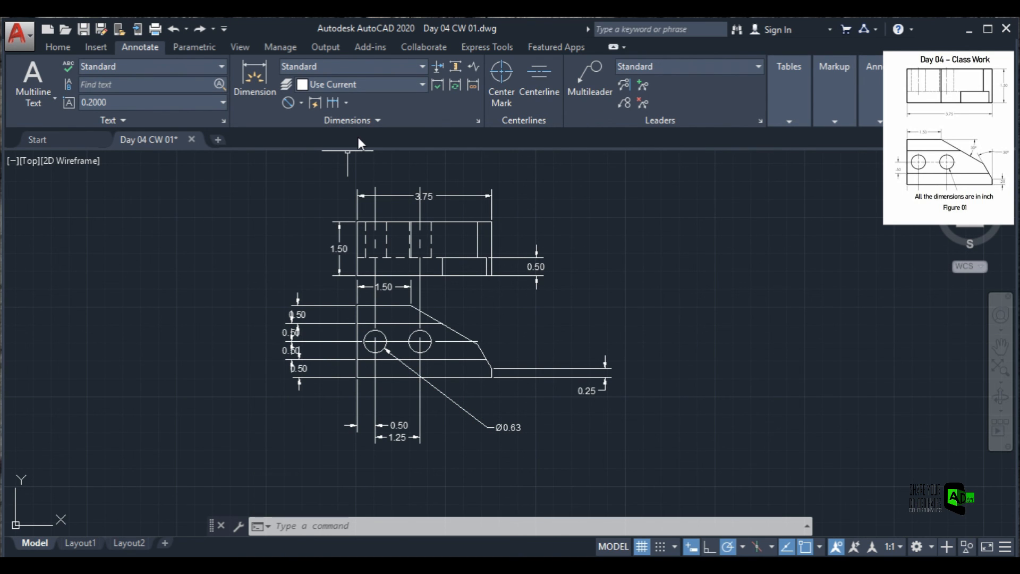
# Add an angular dimension between the front view's top edge and its upper sloped edge, placing it just outside the slope.
pyautogui.click(300, 103)
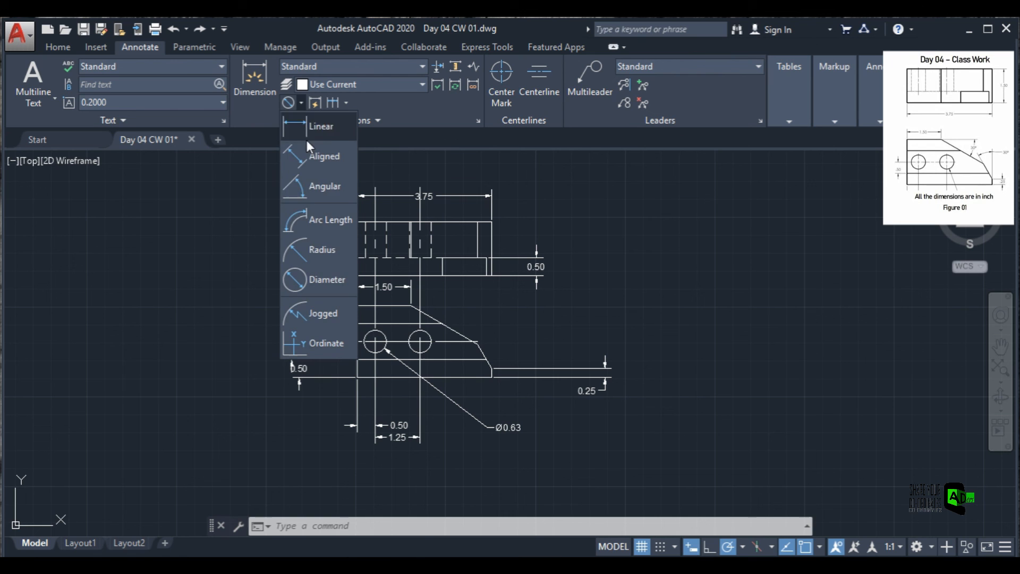
pyautogui.click(315, 186)
pyautogui.click(441, 321)
pyautogui.click(432, 306)
pyautogui.click(475, 310)
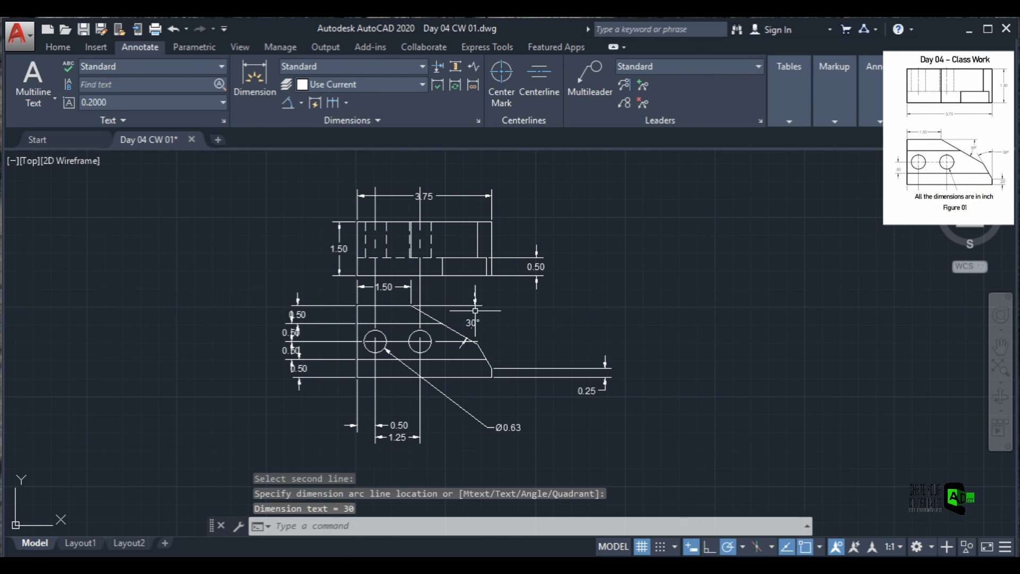
pyautogui.click(298, 102)
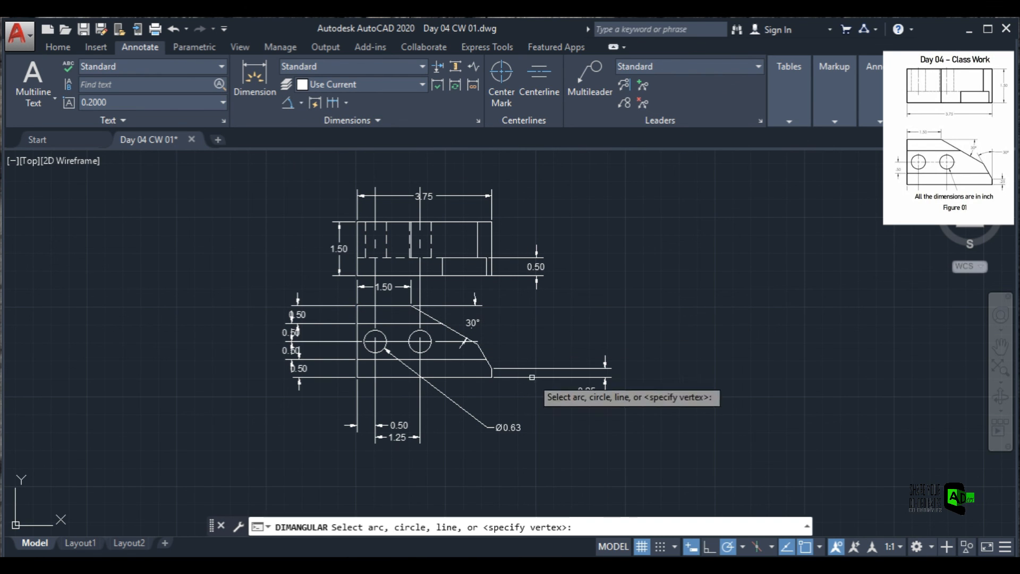
pyautogui.click(490, 370)
pyautogui.click(488, 362)
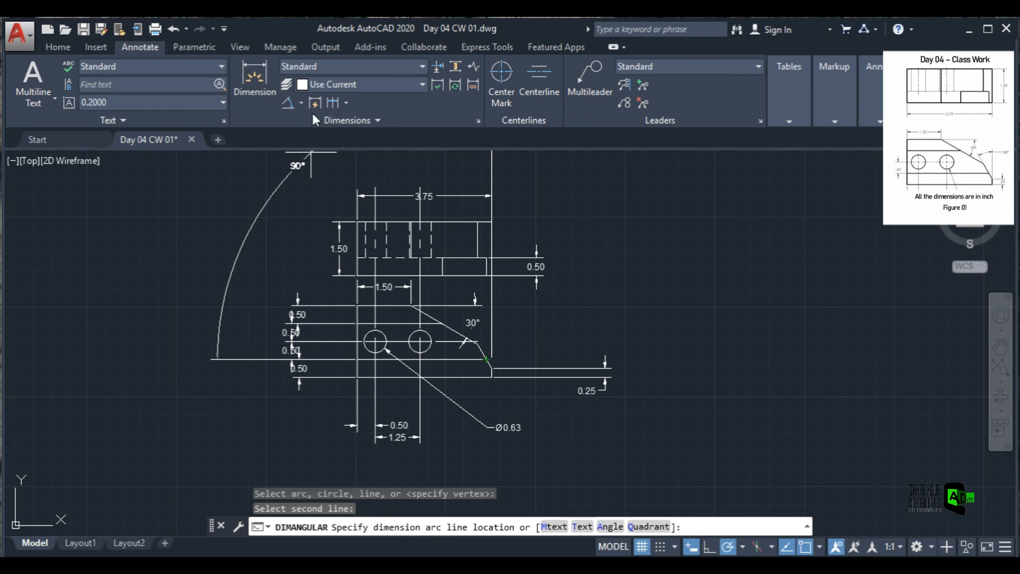
# Add an angular dimension between the front view's short vertical right edge and lower sloped edge, placing it above the view, and save the drawing.
pyautogui.click(288, 103)
pyautogui.scroll(4, 494, 363)
pyautogui.click(485, 387)
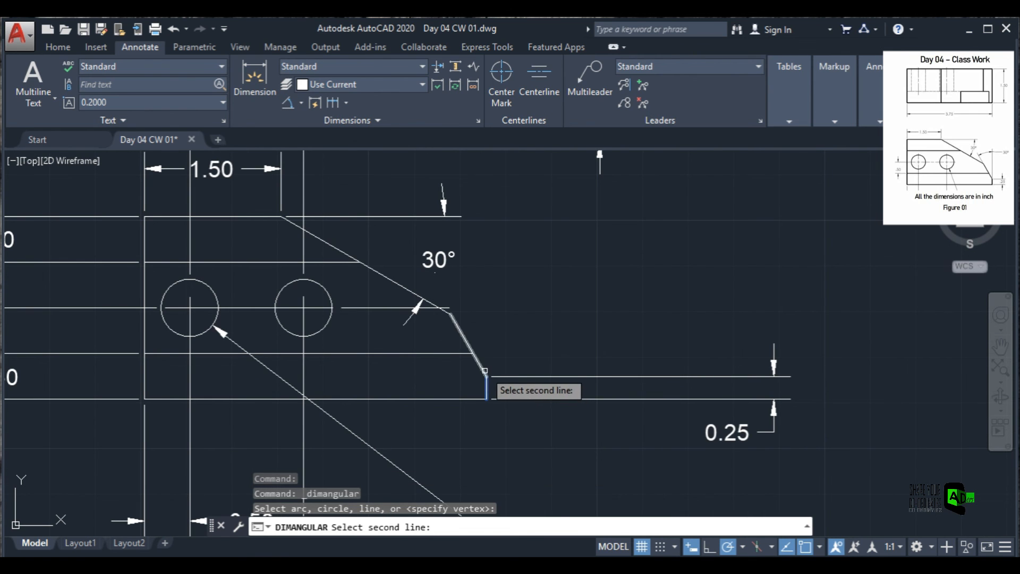
pyautogui.click(483, 370)
pyautogui.click(452, 171)
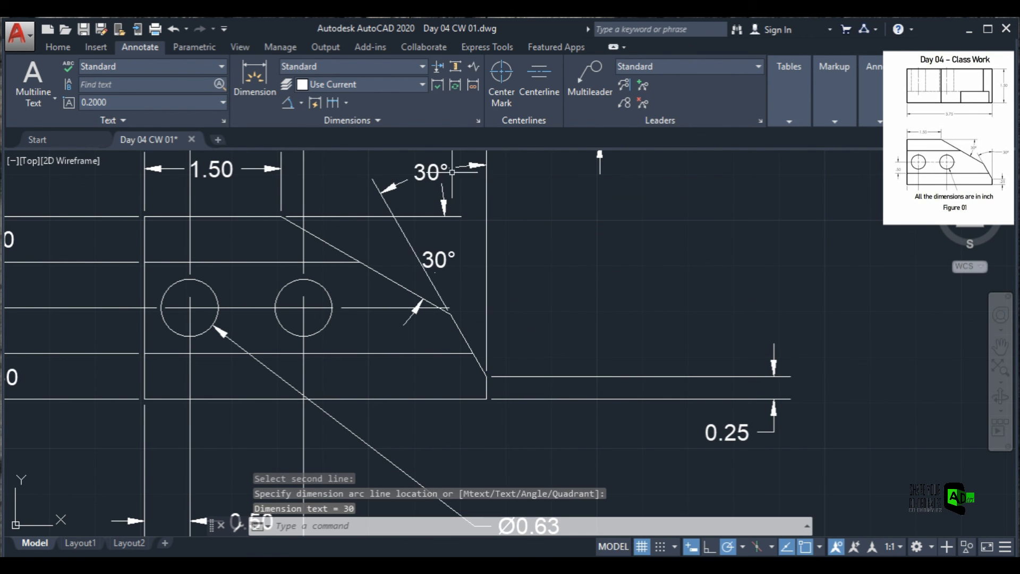
pyautogui.scroll(-4, 486, 301)
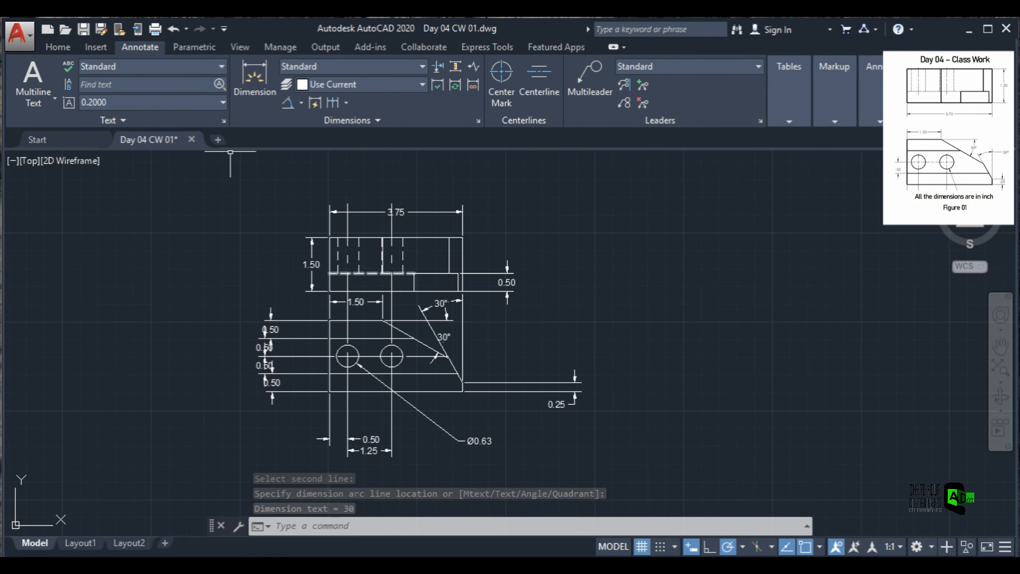
pyautogui.click(58, 47)
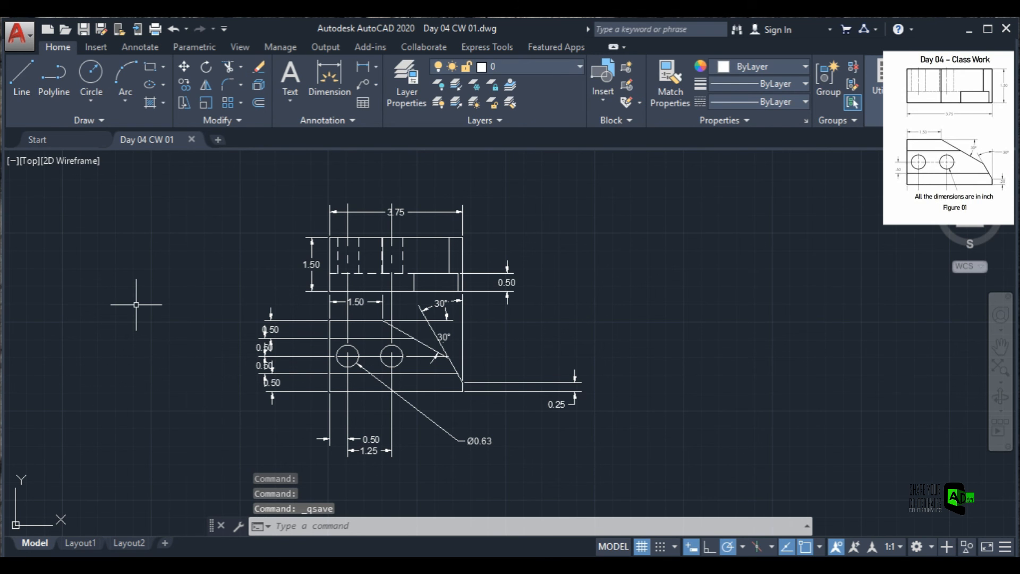